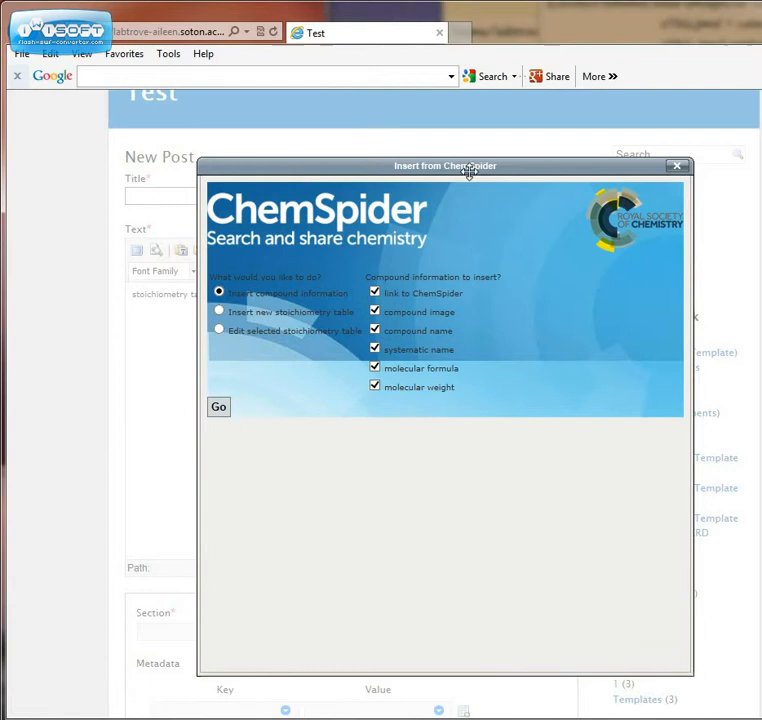
# Insert a new stoichiometry table with both planned and actual amounts from the ChemSpider dialog.
pyautogui.moveTo(469, 172); pyautogui.dragTo(506, 144)
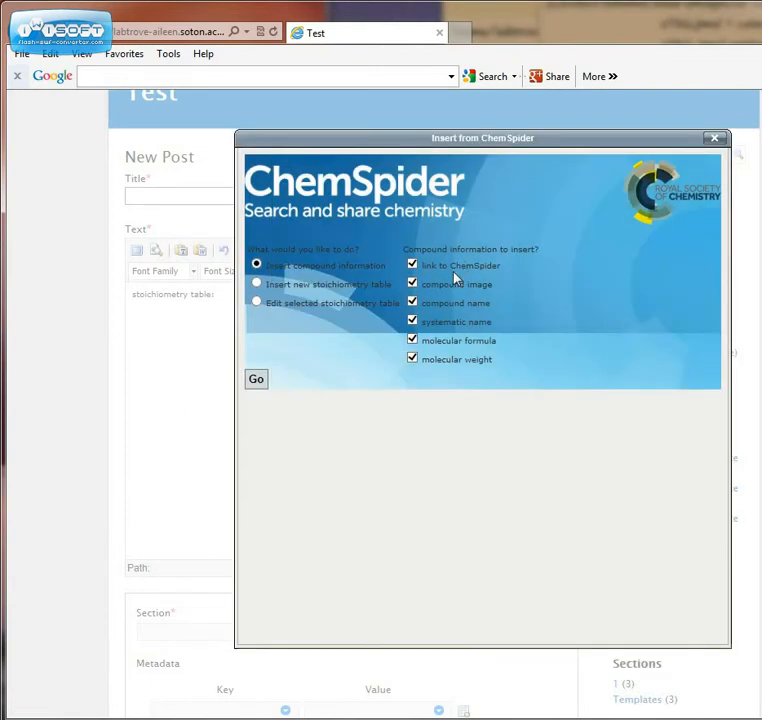
pyautogui.click(258, 284)
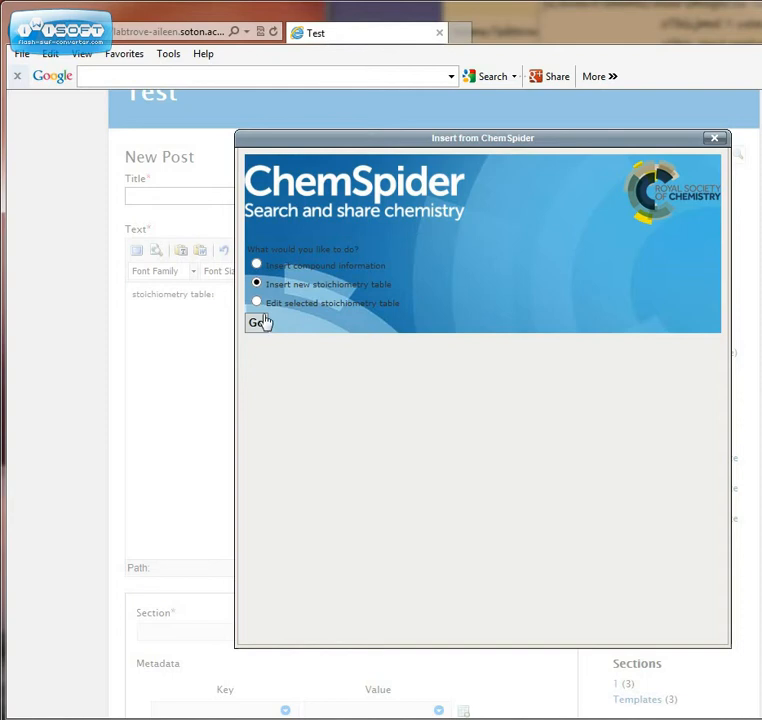
pyautogui.click(257, 323)
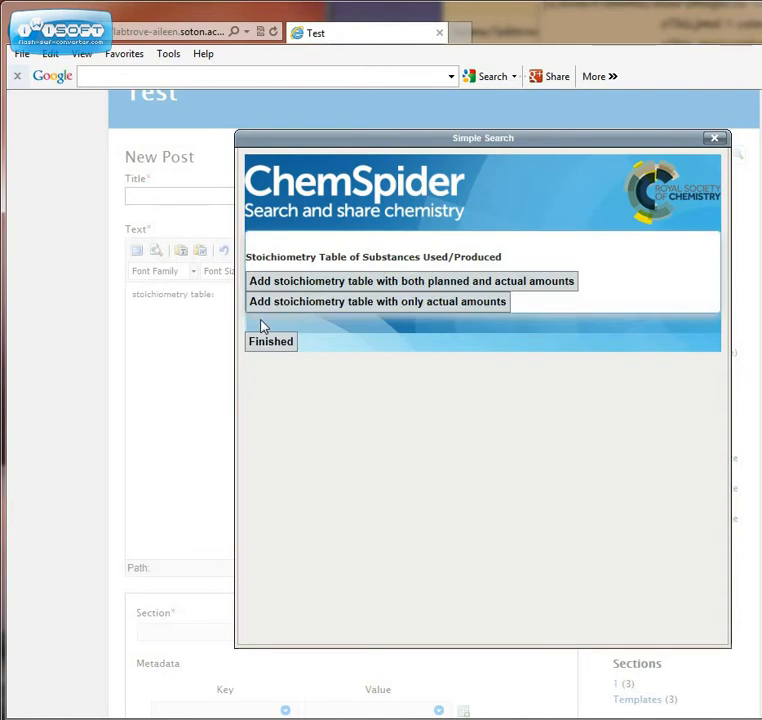
pyautogui.click(371, 286)
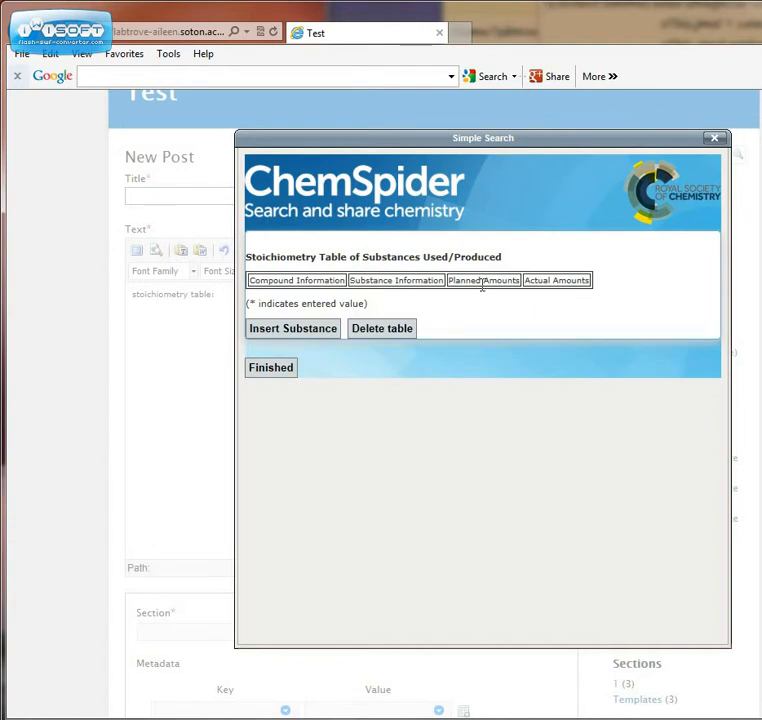
pyautogui.moveTo(526, 281); pyautogui.dragTo(588, 281)
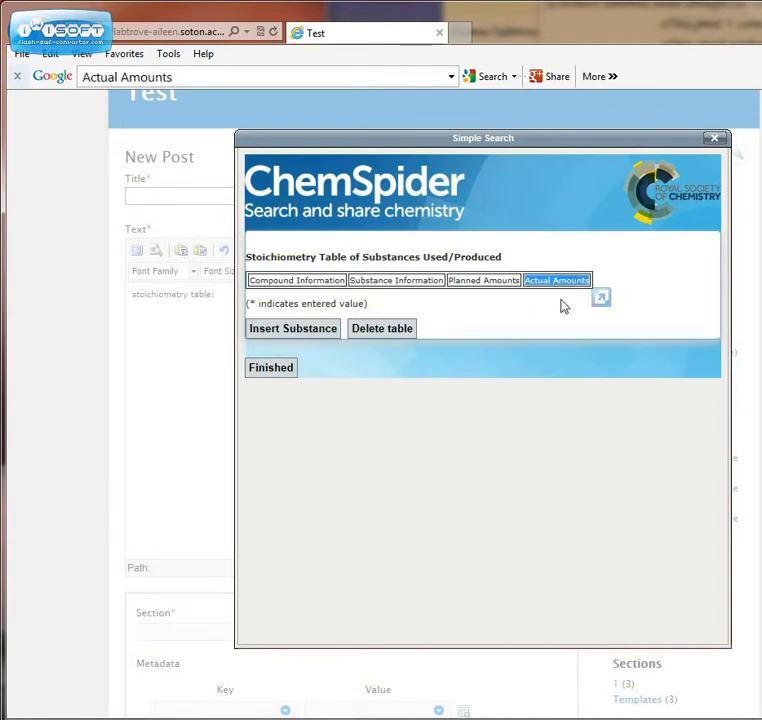
# Start adding a substance to the table and fill its compound information by searching ChemSpider for phenol and selecting the matching compound.
pyautogui.click(328, 338)
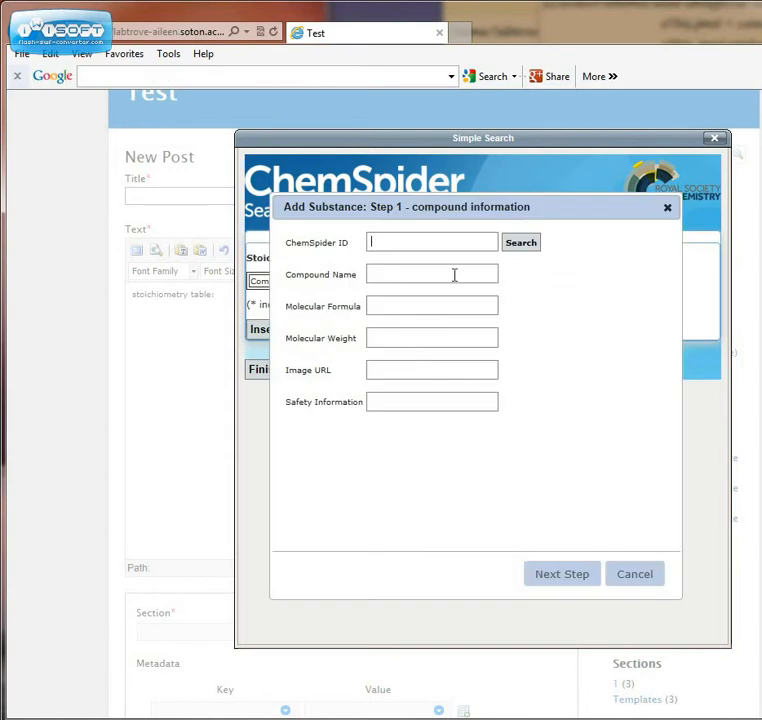
pyautogui.click(515, 243)
pyautogui.moveTo(423, 241); pyautogui.dragTo(383, 246)
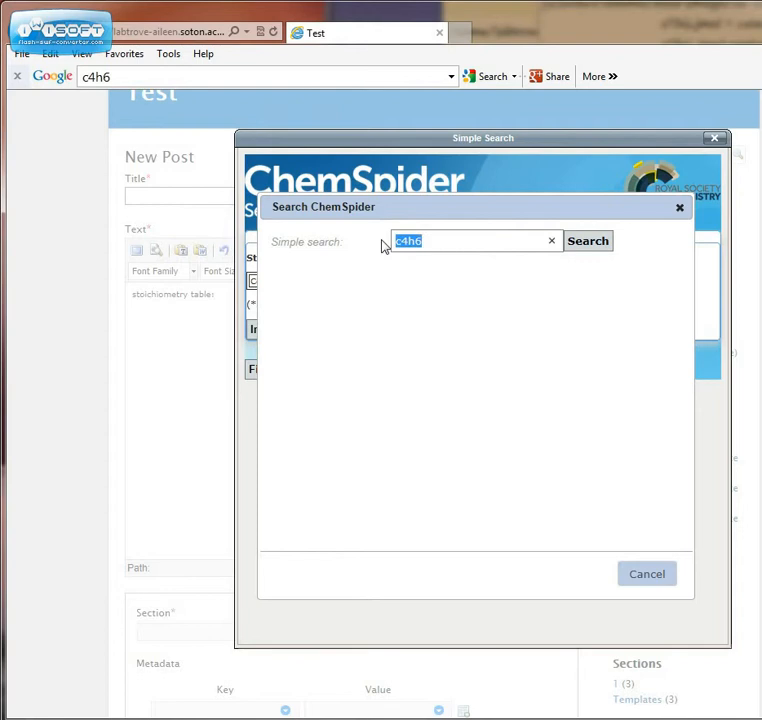
pyautogui.write('phenol')
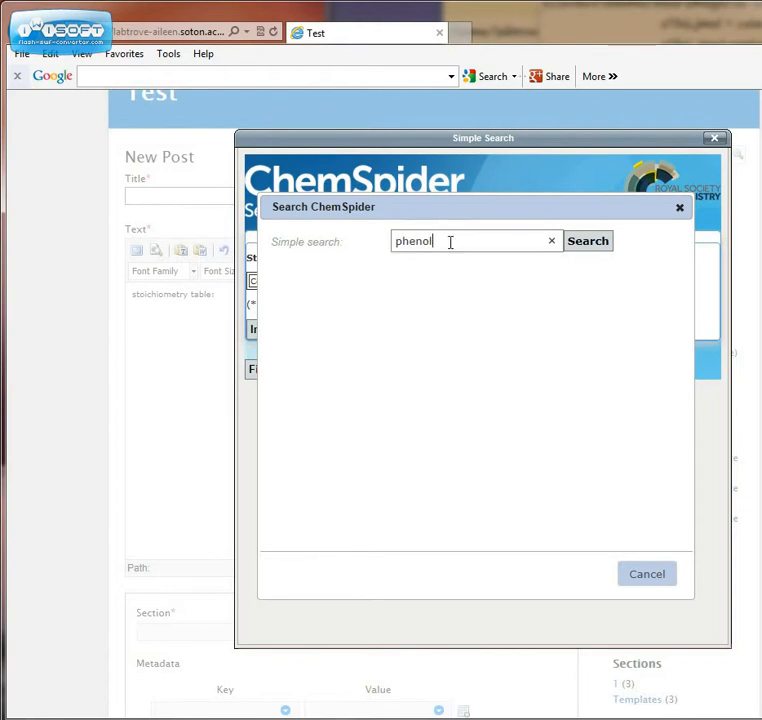
pyautogui.click(588, 246)
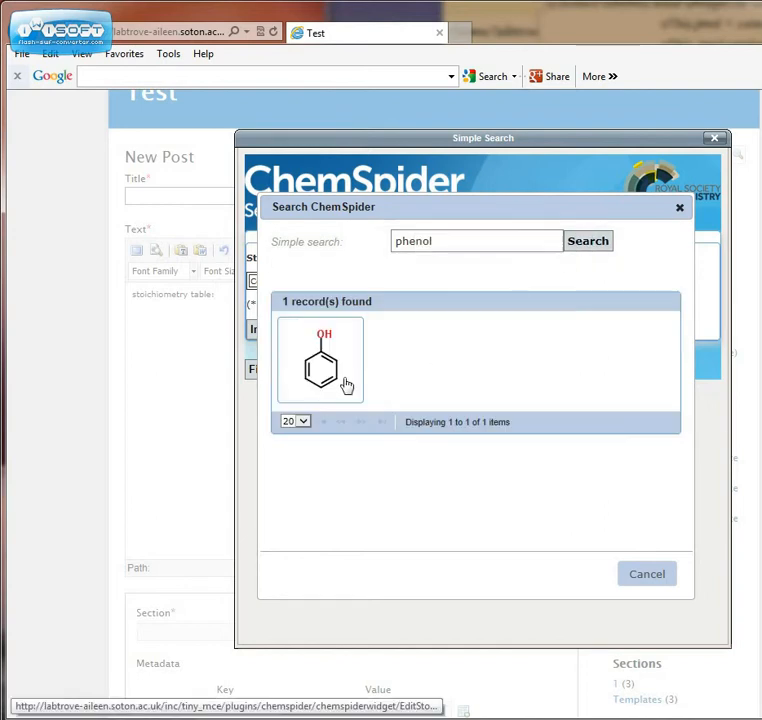
pyautogui.moveTo(345, 384)
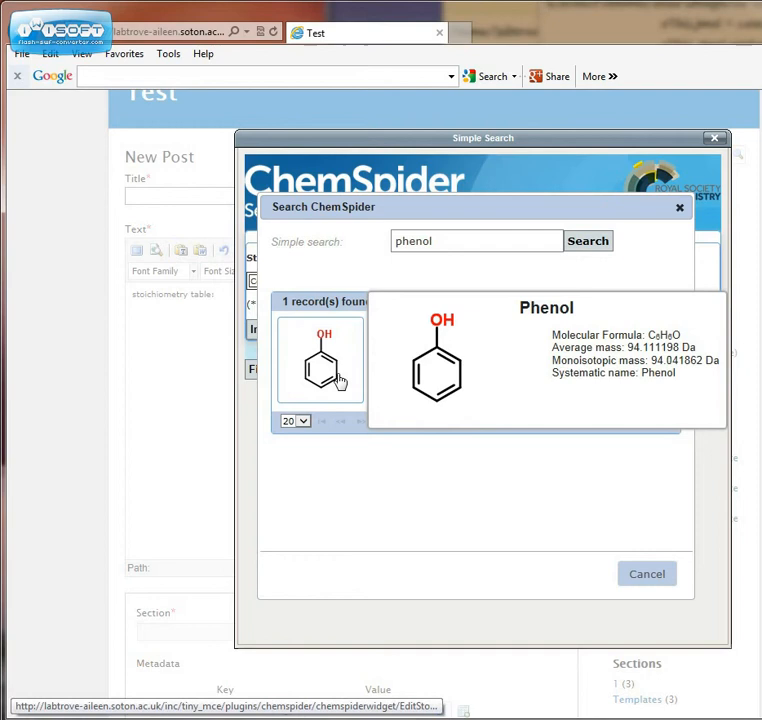
pyautogui.click(340, 381)
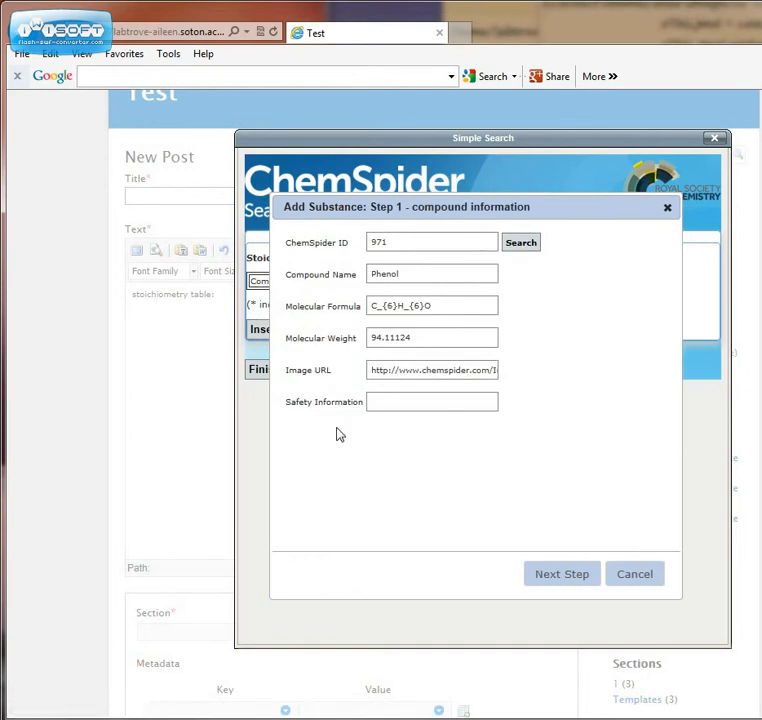
pyautogui.click(583, 577)
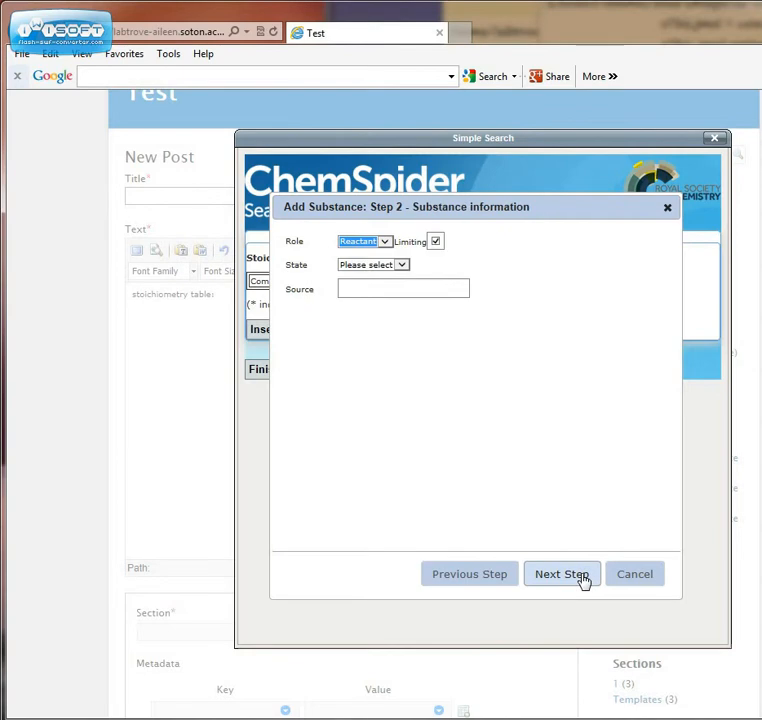
# Set the phenol's state to Solid, keeping it as the limiting reactant, and proceed to the planned amounts.
pyautogui.click(400, 266)
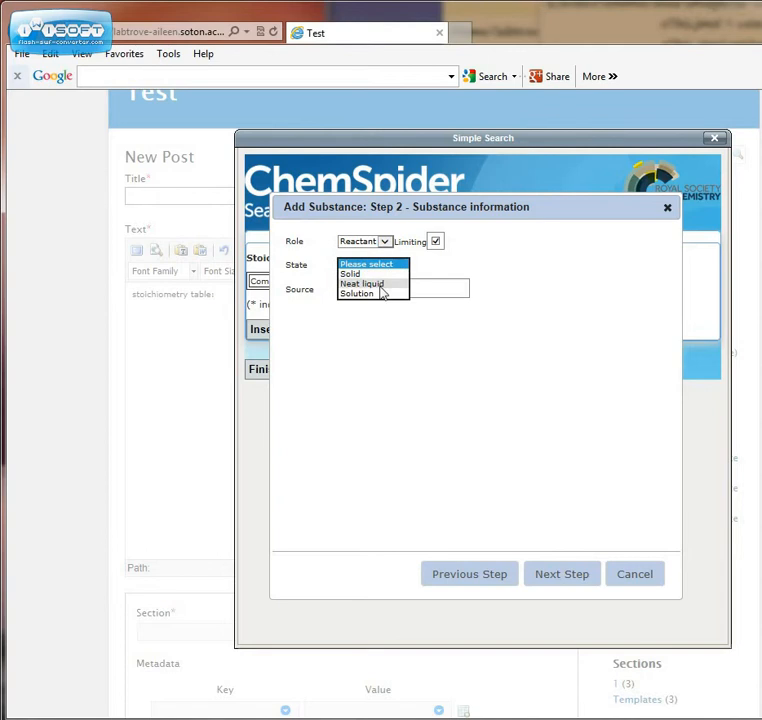
pyautogui.click(378, 274)
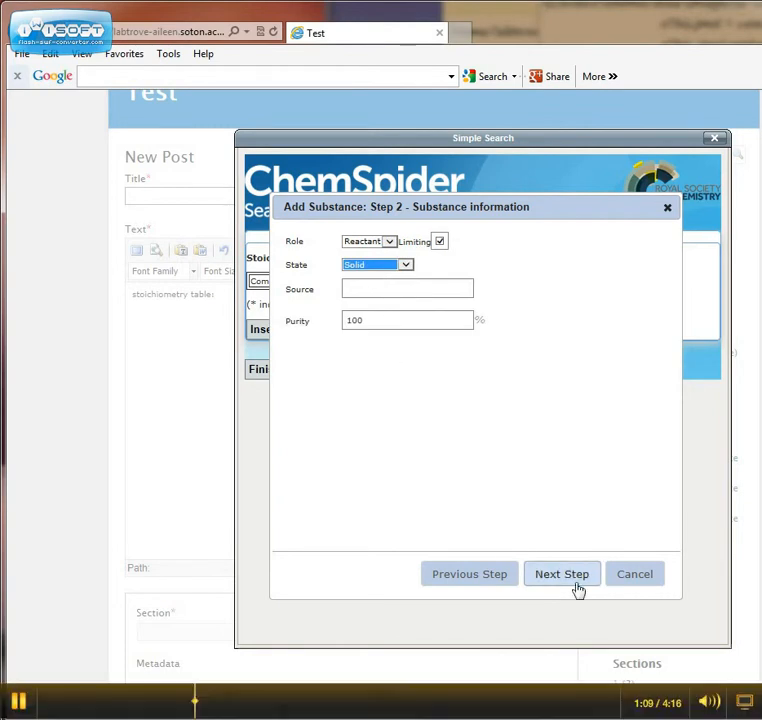
pyautogui.click(578, 578)
pyautogui.click(580, 578)
# Enter the phenol's planned amount as a mass of 5 g and show the derived values.
pyautogui.click(400, 262)
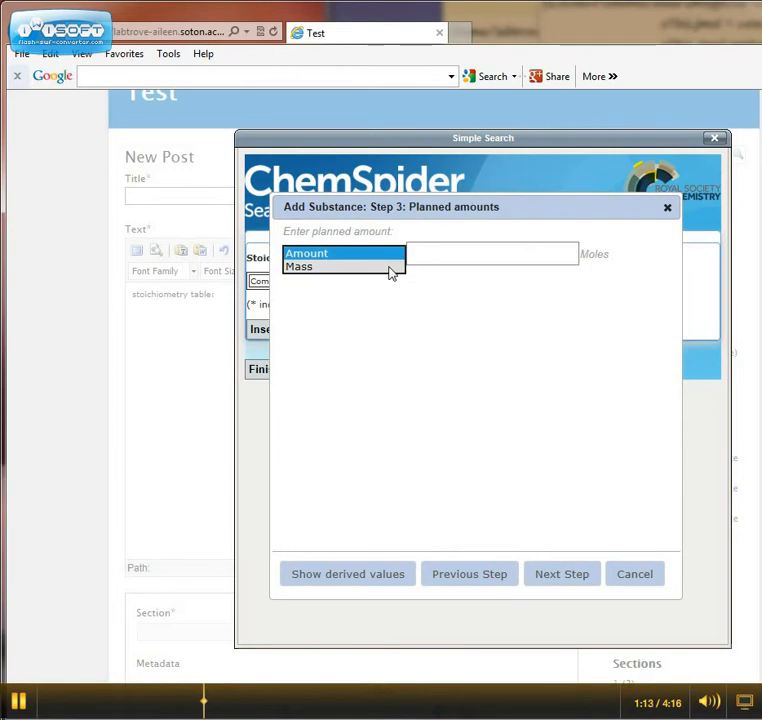
pyautogui.click(390, 270)
pyautogui.click(424, 254)
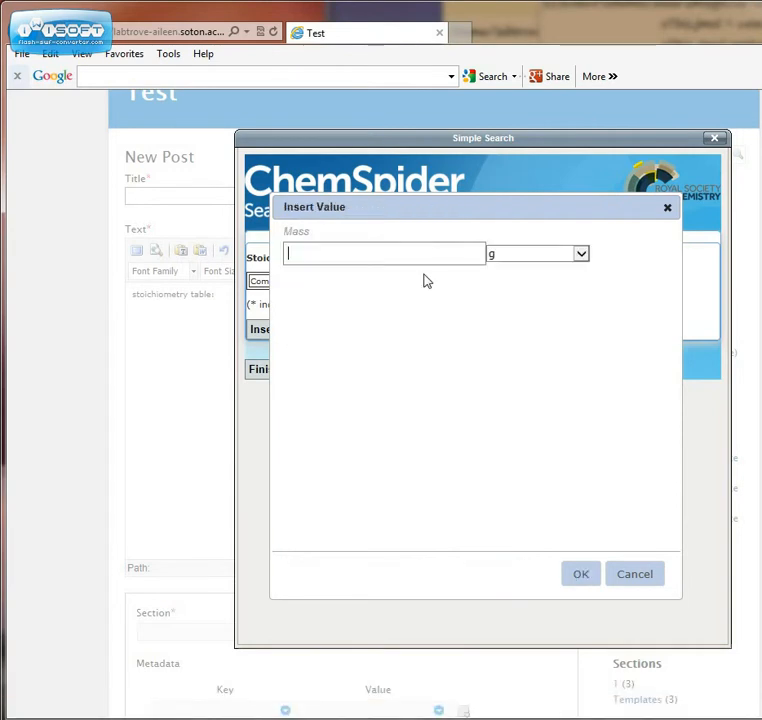
pyautogui.write('5')
pyautogui.click(574, 586)
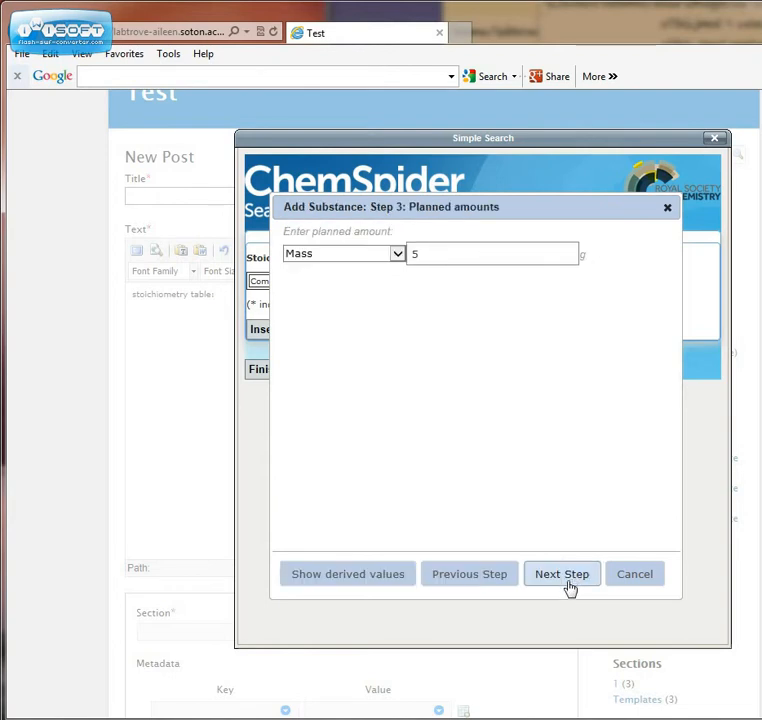
pyautogui.click(356, 585)
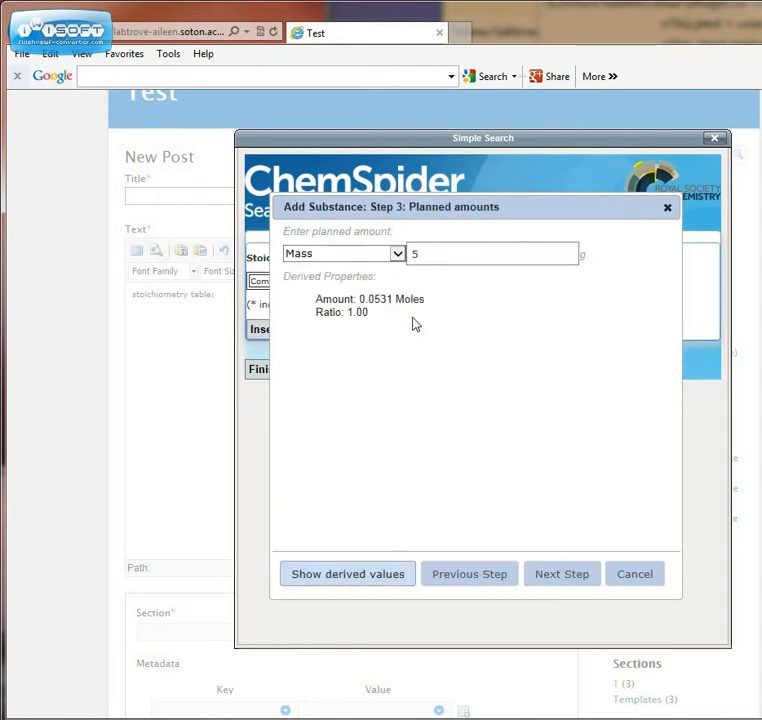
# Finish adding phenol to the table, leaving the actual amount and comments blank.
pyautogui.click(564, 578)
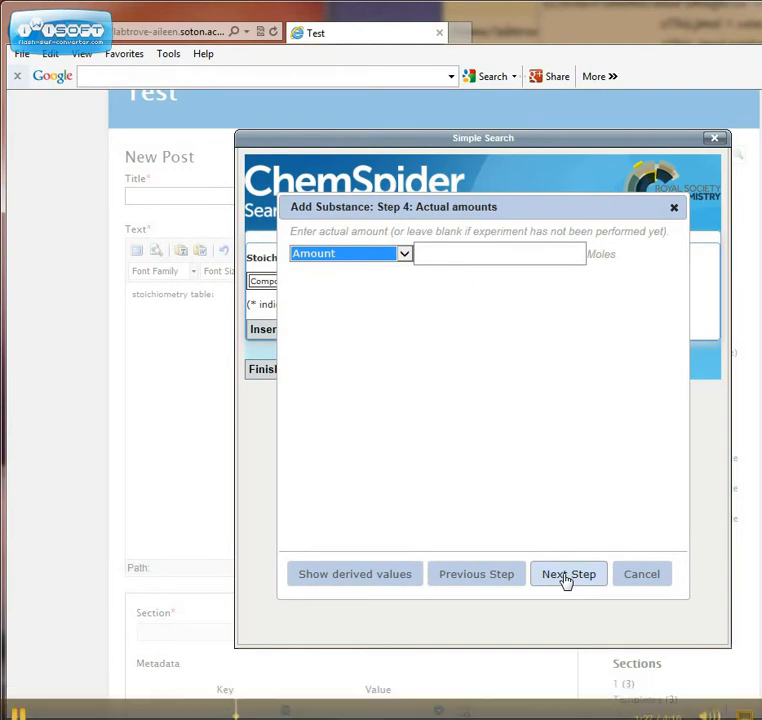
pyautogui.click(565, 576)
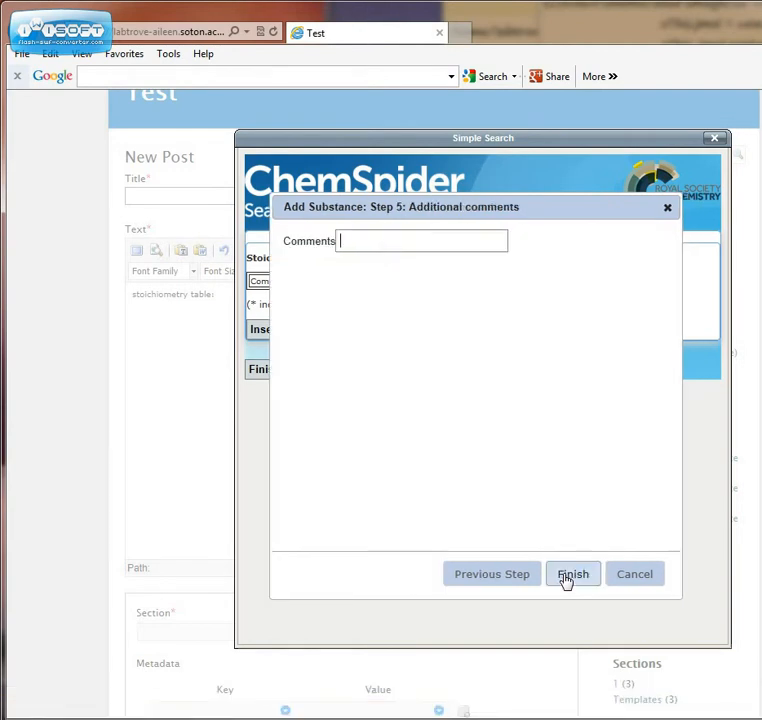
pyautogui.click(565, 576)
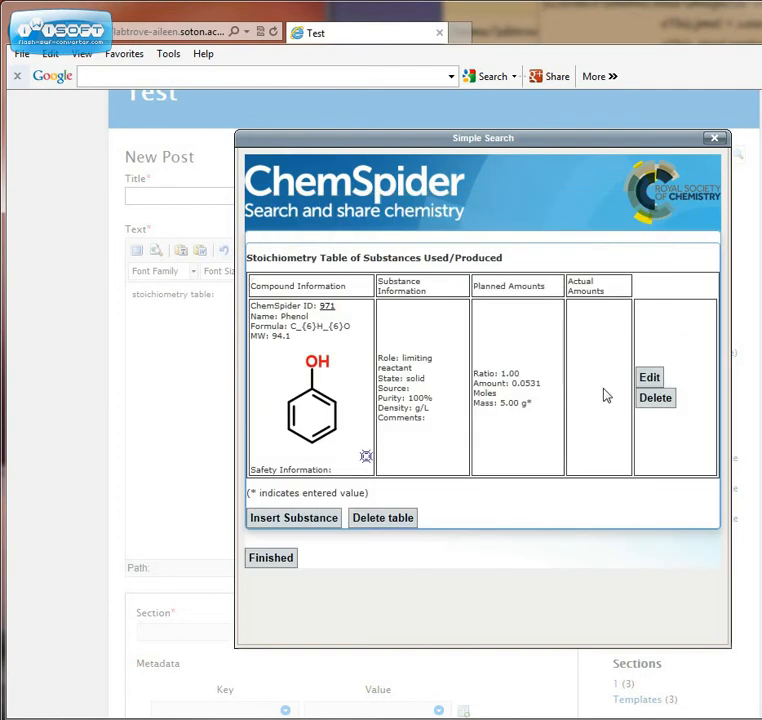
# Insert a second substance and fill its compound information by searching ChemSpider for benzene and selecting the matching compound.
pyautogui.click(325, 527)
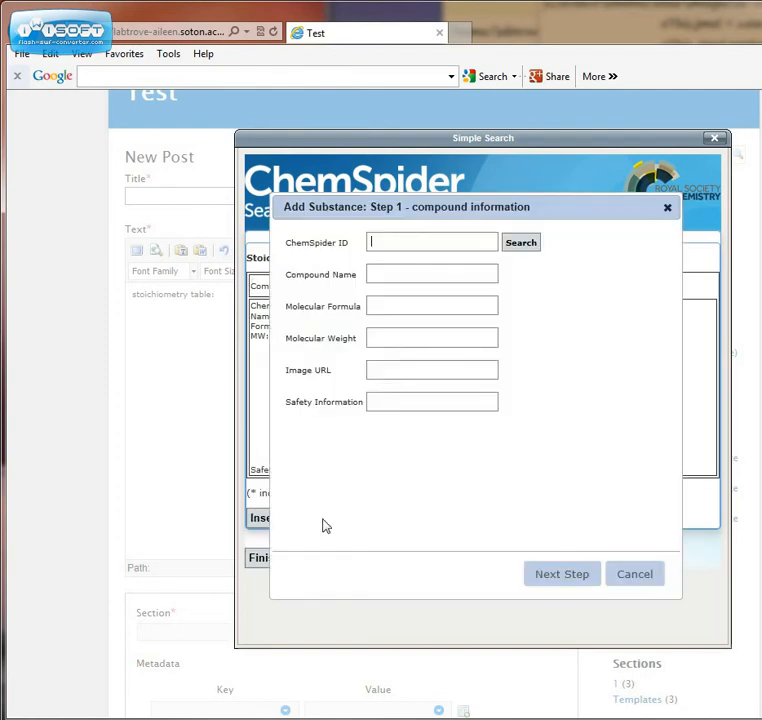
pyautogui.click(515, 245)
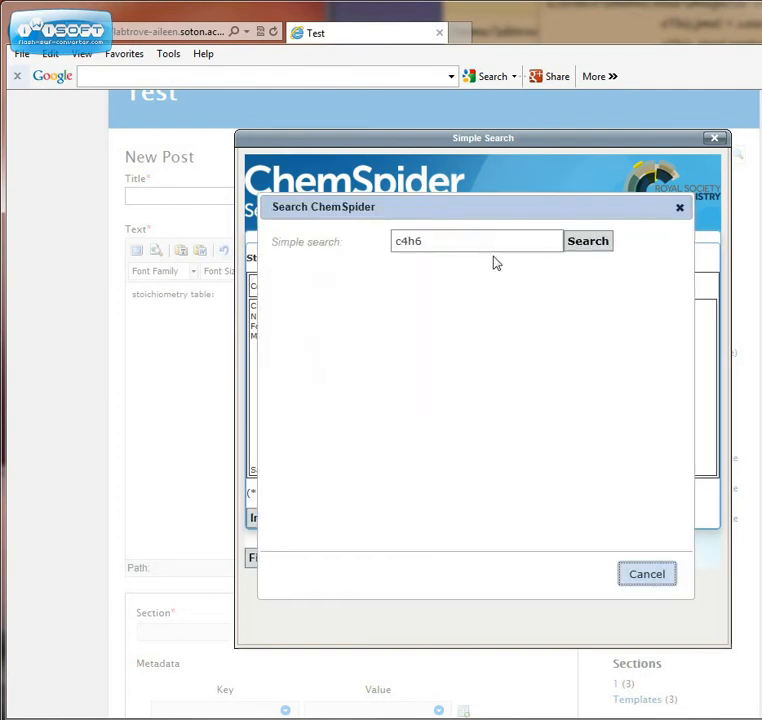
pyautogui.moveTo(451, 248); pyautogui.dragTo(315, 238)
pyautogui.write('benzene')
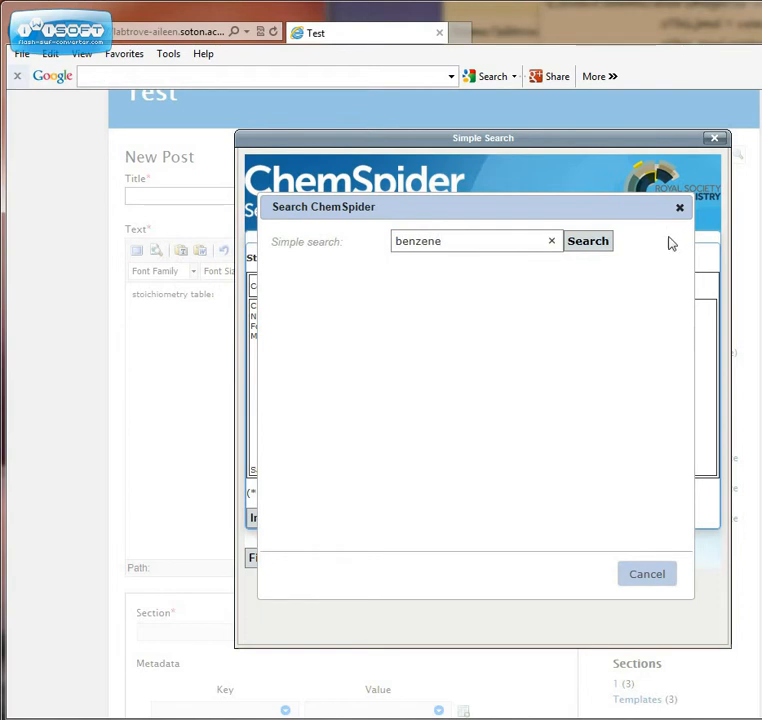
pyautogui.click(577, 244)
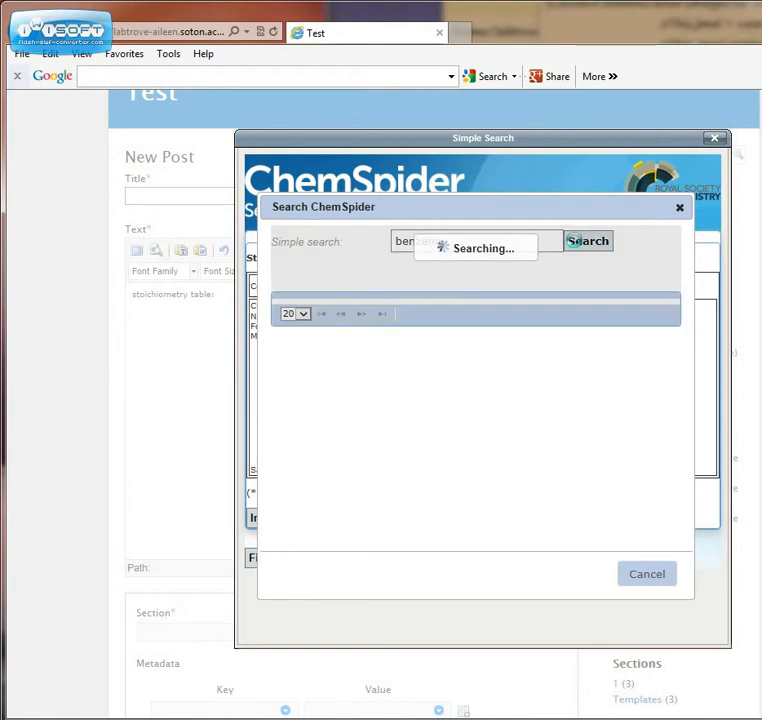
pyautogui.click(333, 388)
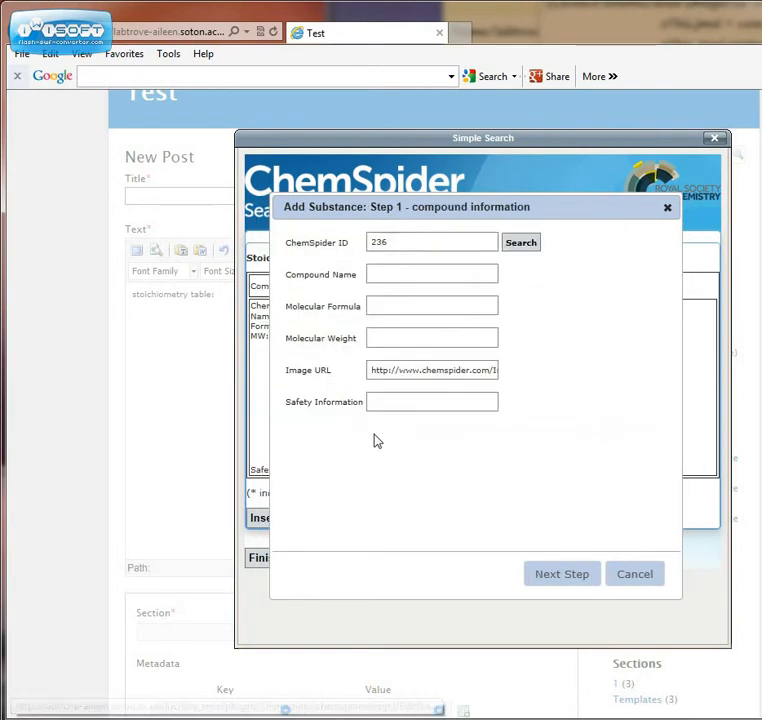
pyautogui.click(582, 585)
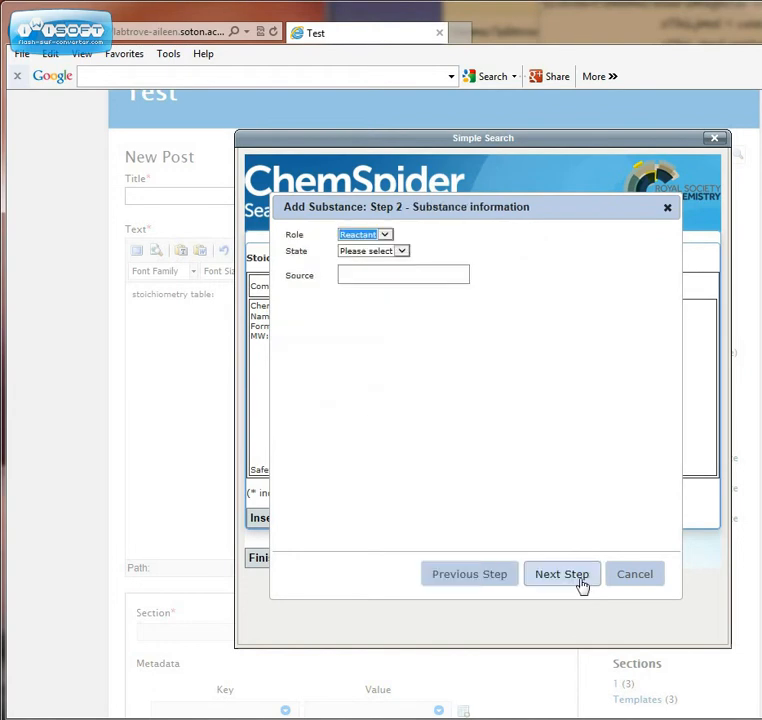
# Set the benzene's role to Product and its state to Neat liquid.
pyautogui.click(386, 236)
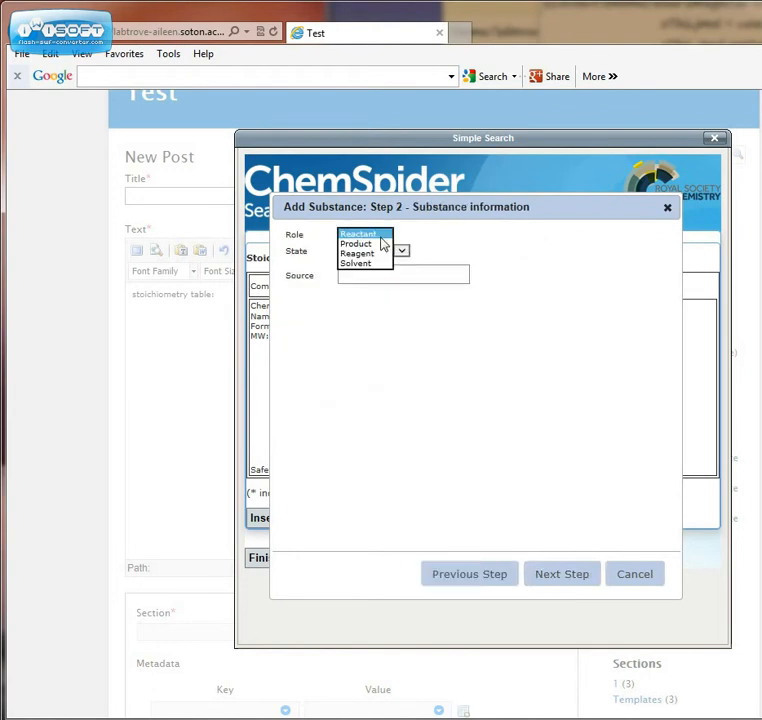
pyautogui.click(375, 245)
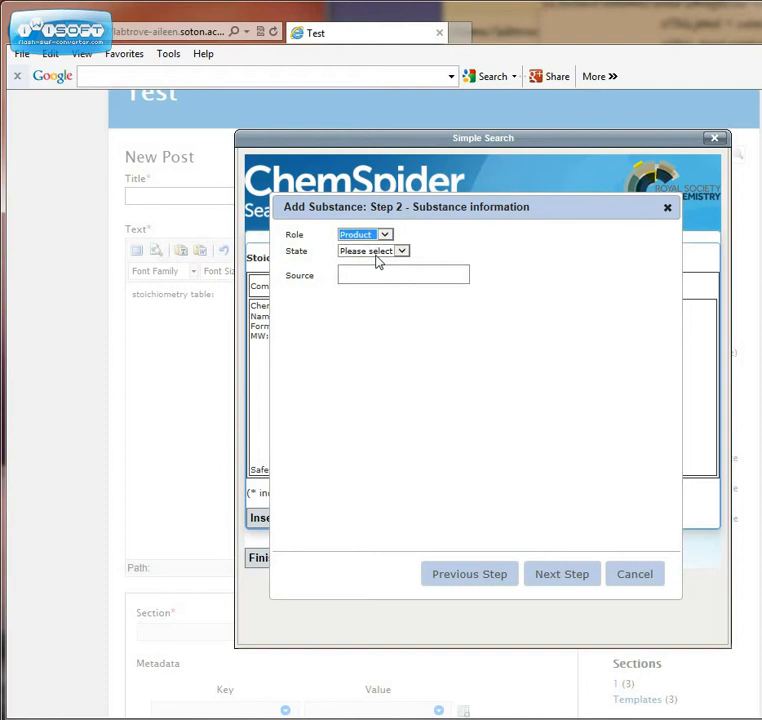
pyautogui.click(378, 256)
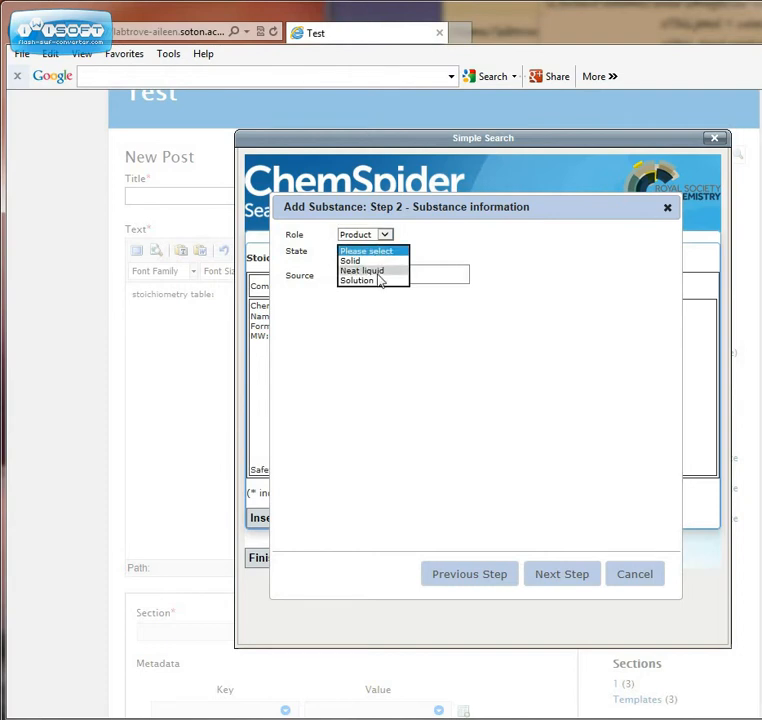
pyautogui.click(379, 272)
# Set the benzene's density to 876.5 kg/m³ and proceed to the planned amounts.
pyautogui.click(393, 339)
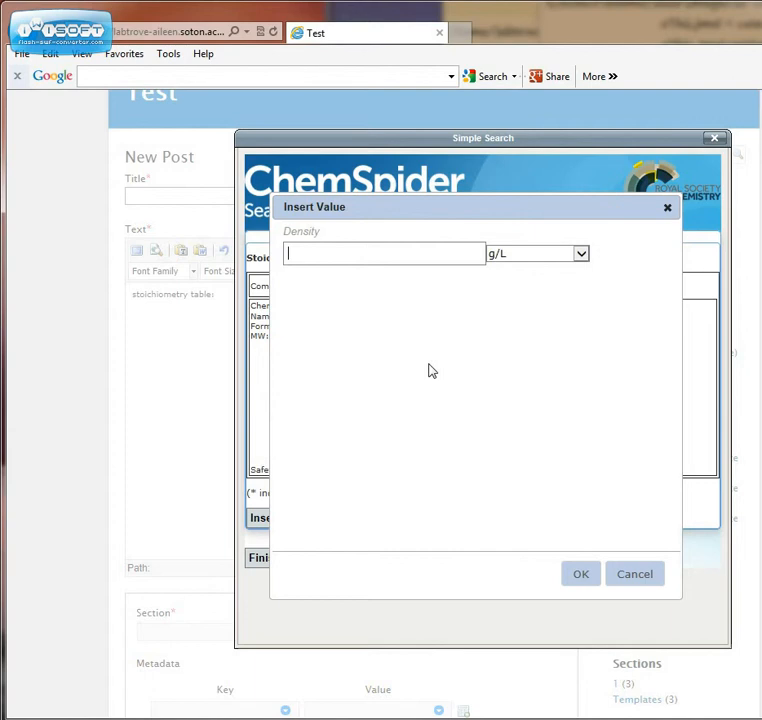
pyautogui.write('876.5')
pyautogui.click(558, 253)
pyautogui.click(557, 267)
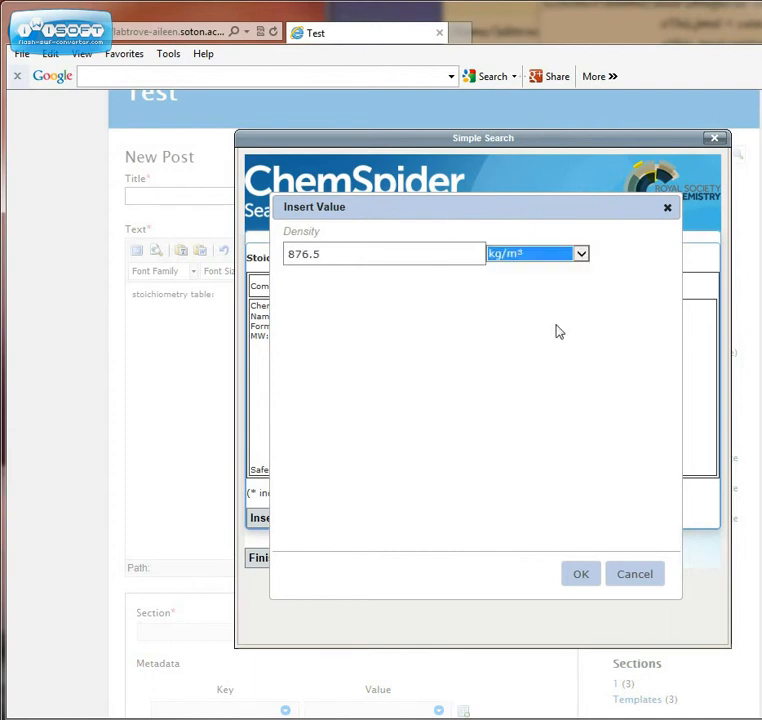
pyautogui.click(583, 578)
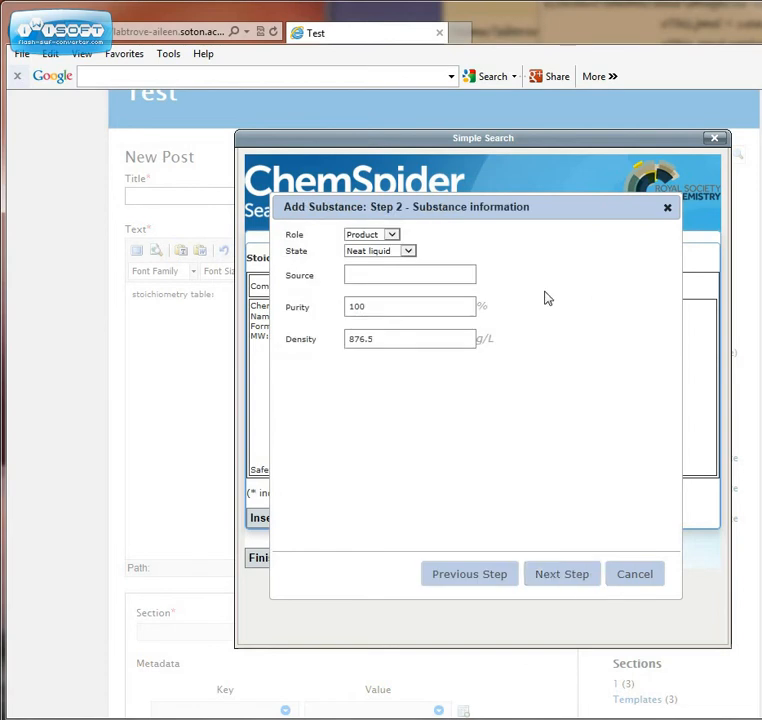
pyautogui.click(565, 577)
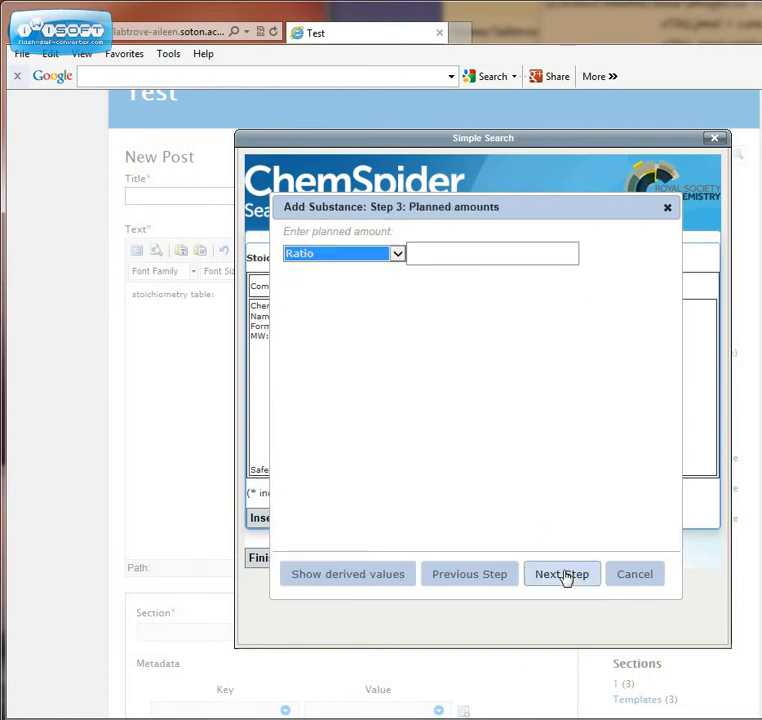
# Set the benzene's planned ratio to 0.9 and finish adding it, leaving the actual amount and comments blank.
pyautogui.click(427, 255)
pyautogui.write('0.9')
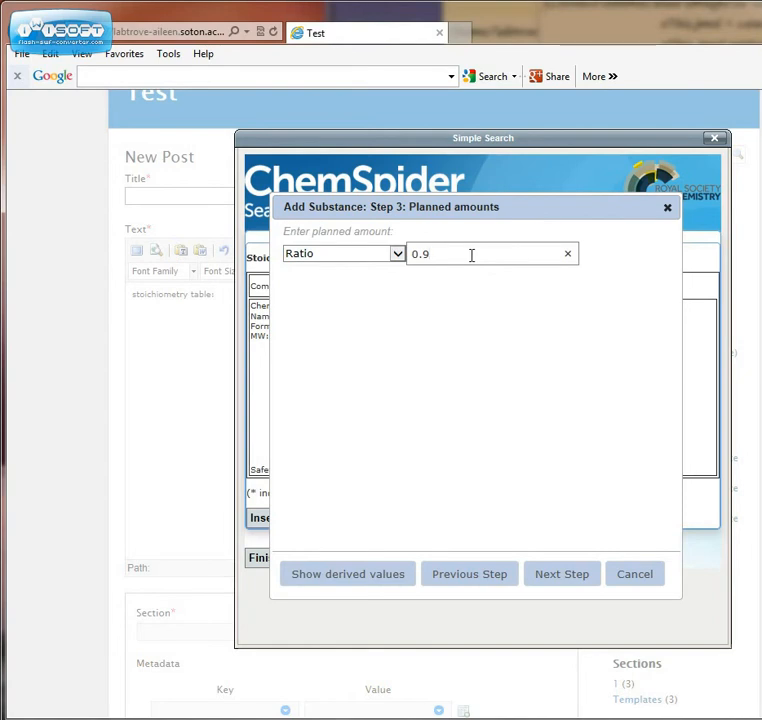
pyautogui.click(565, 577)
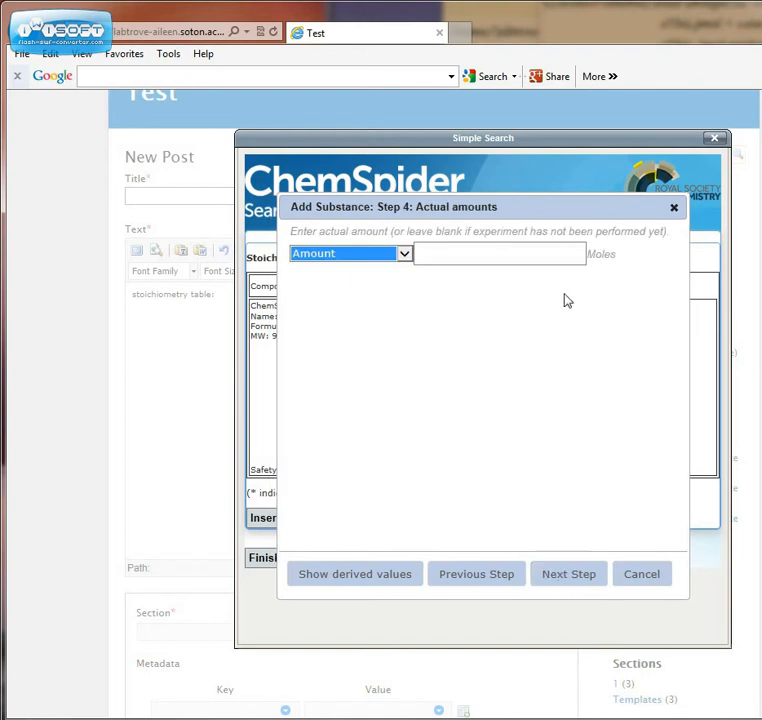
pyautogui.click(552, 578)
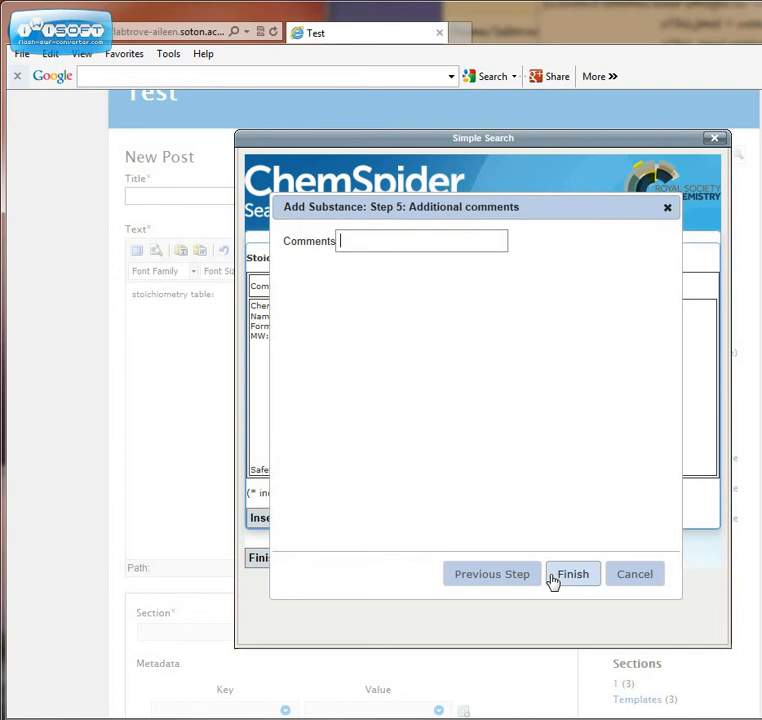
pyautogui.click(552, 578)
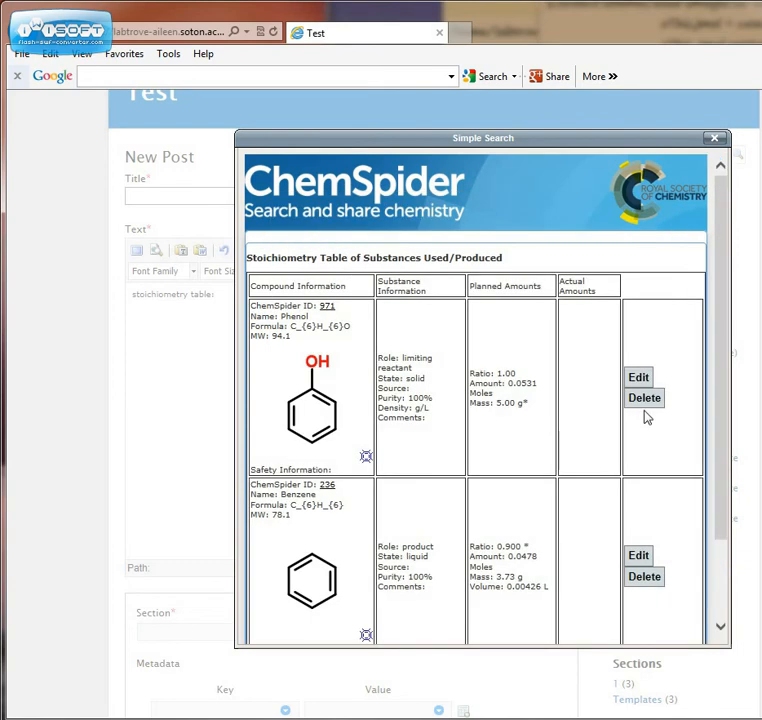
# Open the phenol entry for editing and proceed to its actual amounts, keeping the compound, substance and planned values.
pyautogui.scroll(-3, 647, 418)
pyautogui.scroll(3, 647, 418)
pyautogui.scroll(-2, 647, 418)
pyautogui.scroll(-3, 647, 418)
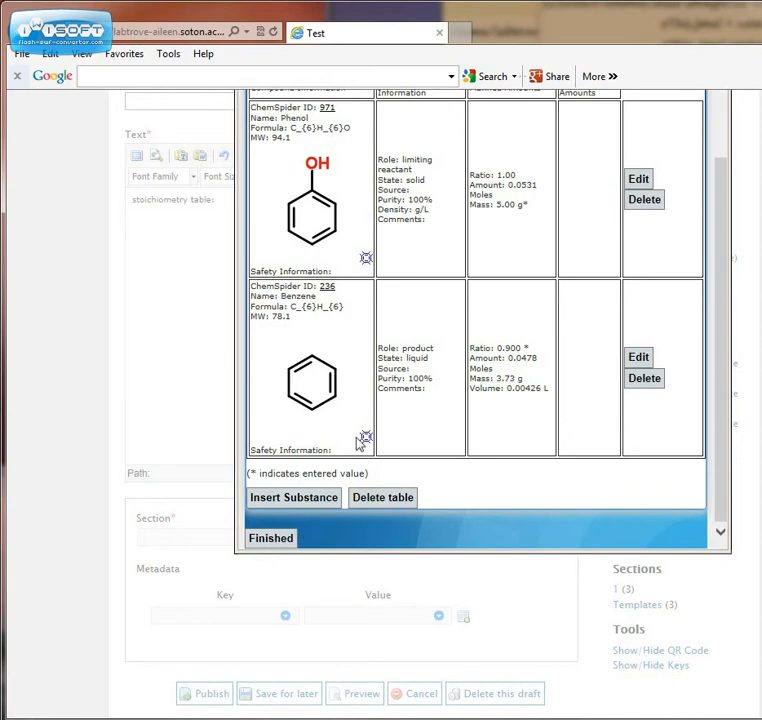
pyautogui.scroll(3, 402, 385)
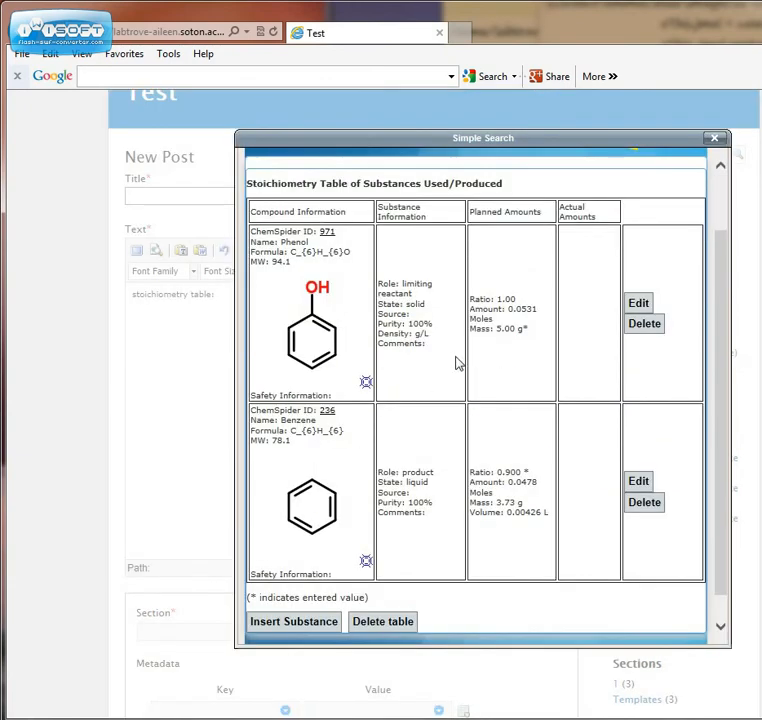
pyautogui.click(638, 305)
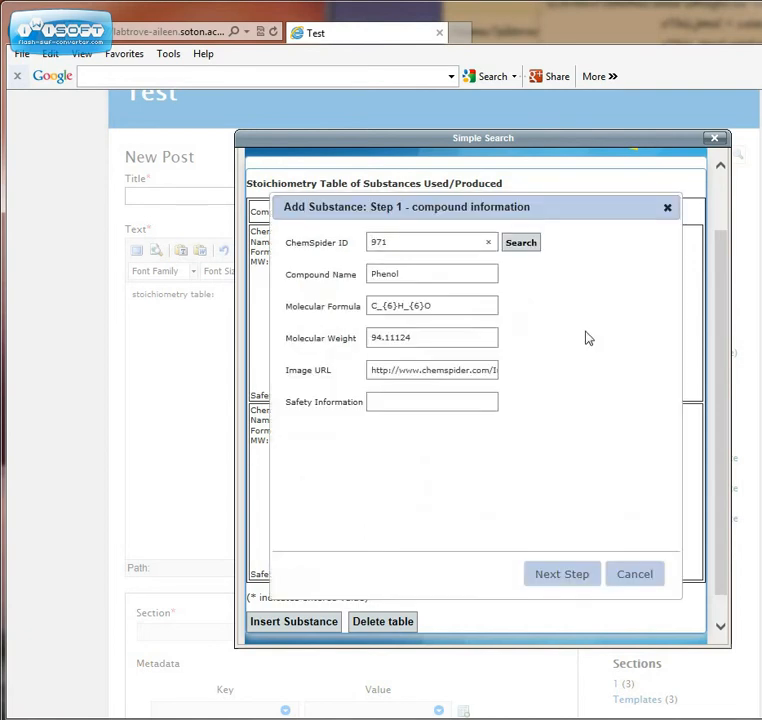
pyautogui.click(550, 578)
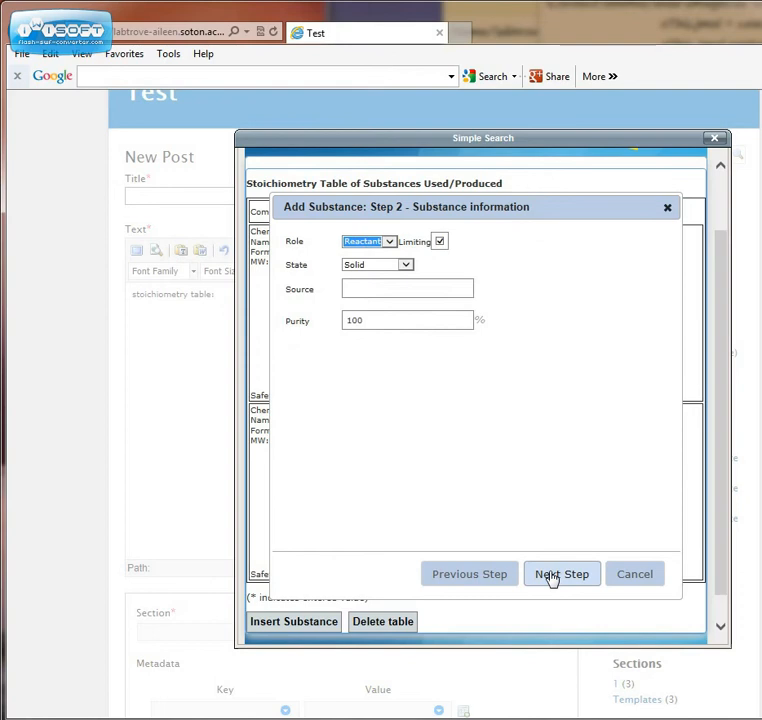
pyautogui.click(551, 579)
pyautogui.click(551, 579)
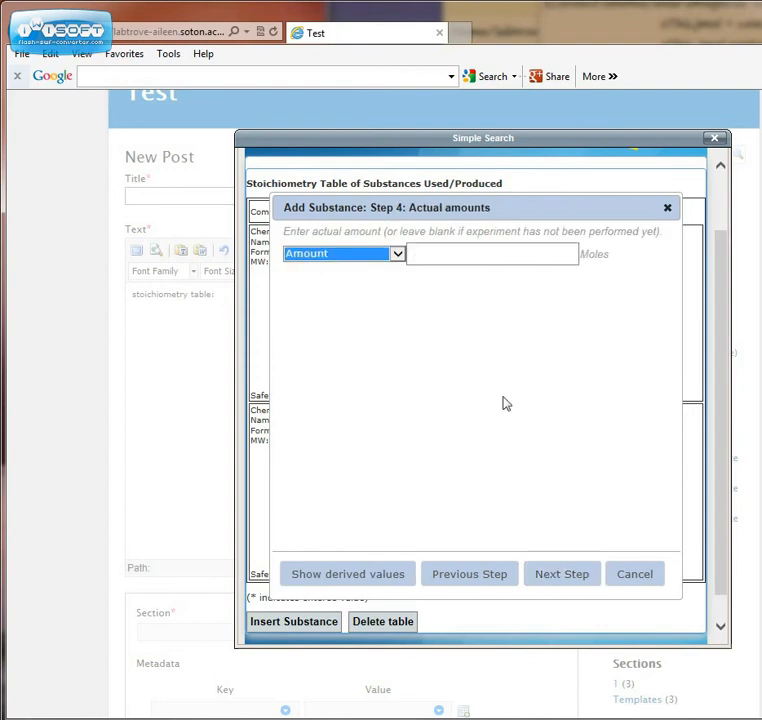
# Set the phenol's actual mass to 5.1 g and finish editing it, leaving the comments blank.
pyautogui.click(397, 256)
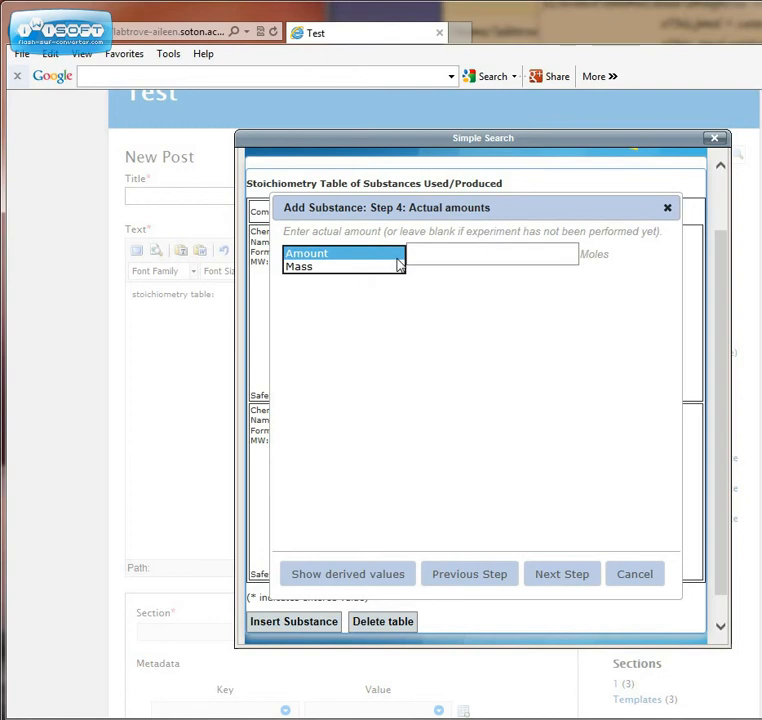
pyautogui.click(399, 262)
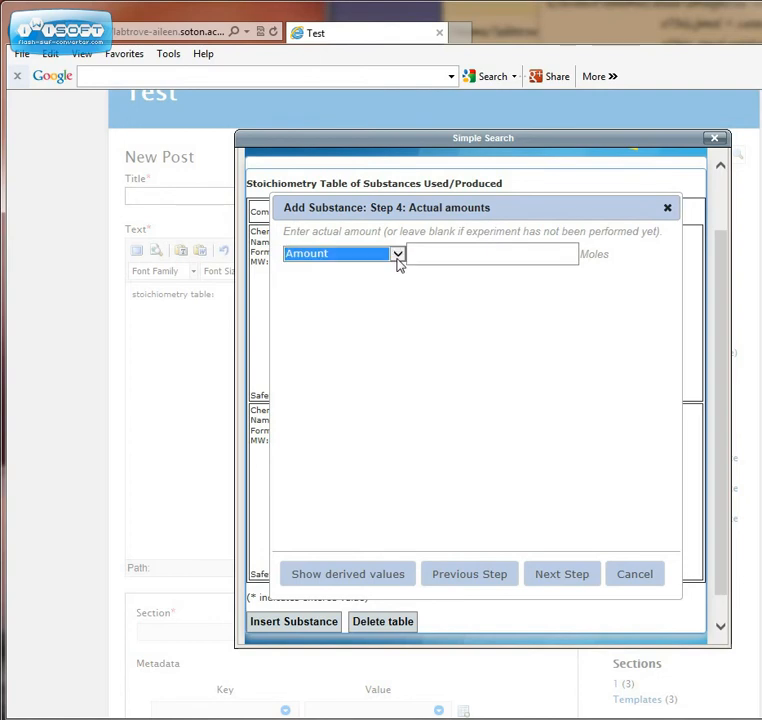
pyautogui.click(400, 260)
pyautogui.click(390, 267)
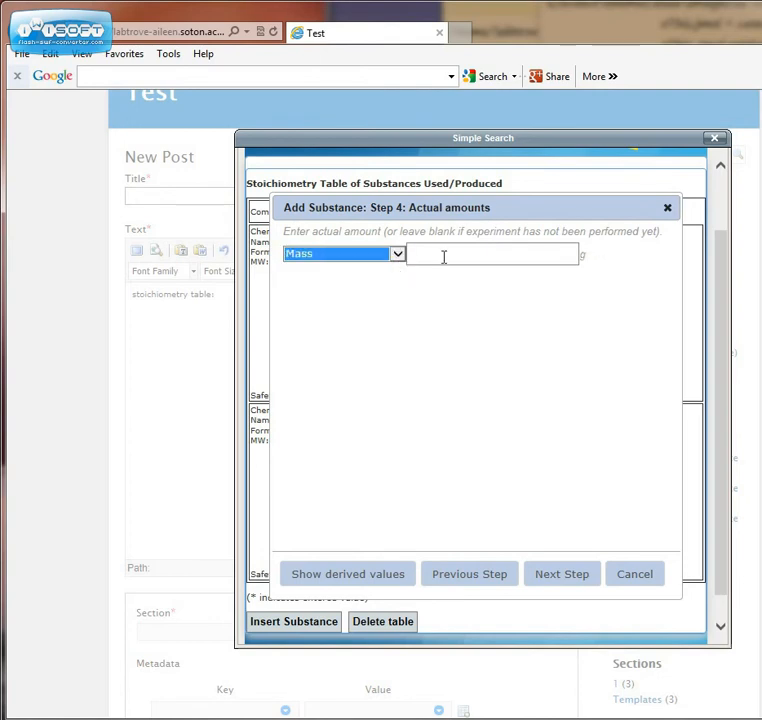
pyautogui.click(443, 257)
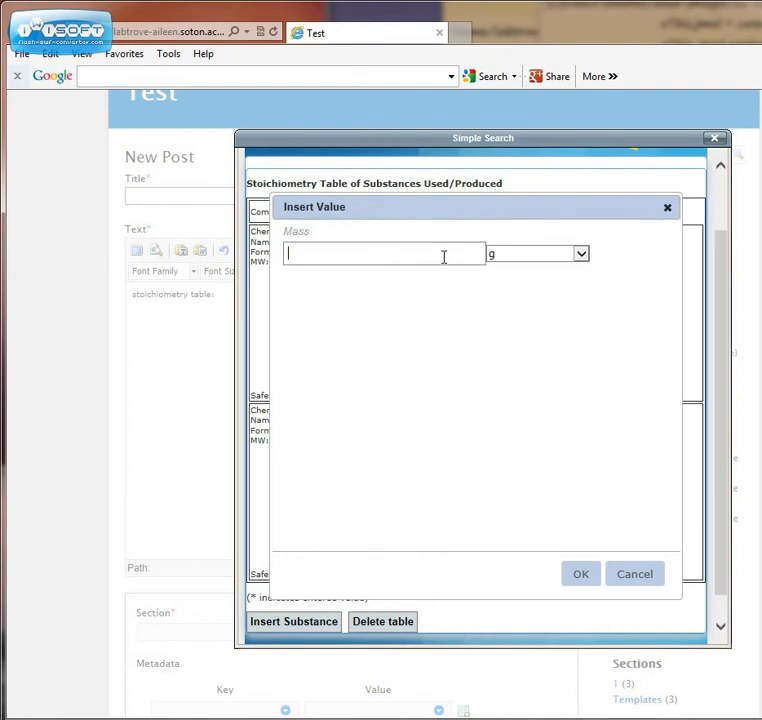
pyautogui.write('5.1')
pyautogui.click(581, 575)
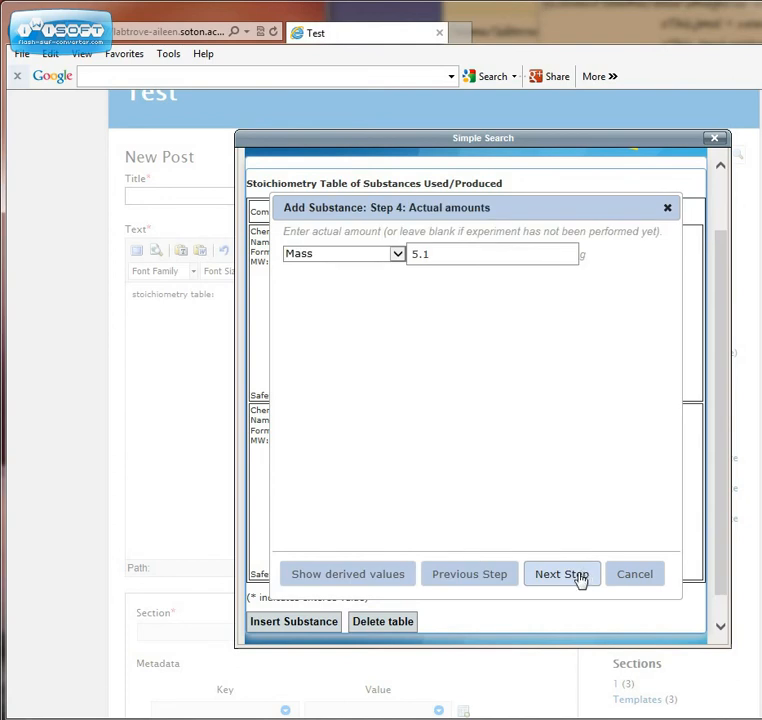
pyautogui.click(580, 576)
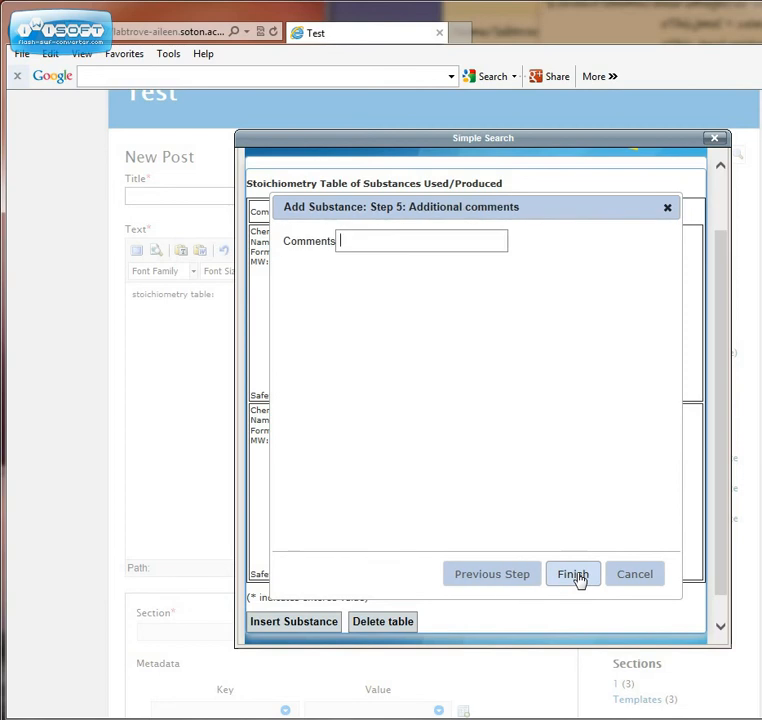
pyautogui.click(579, 577)
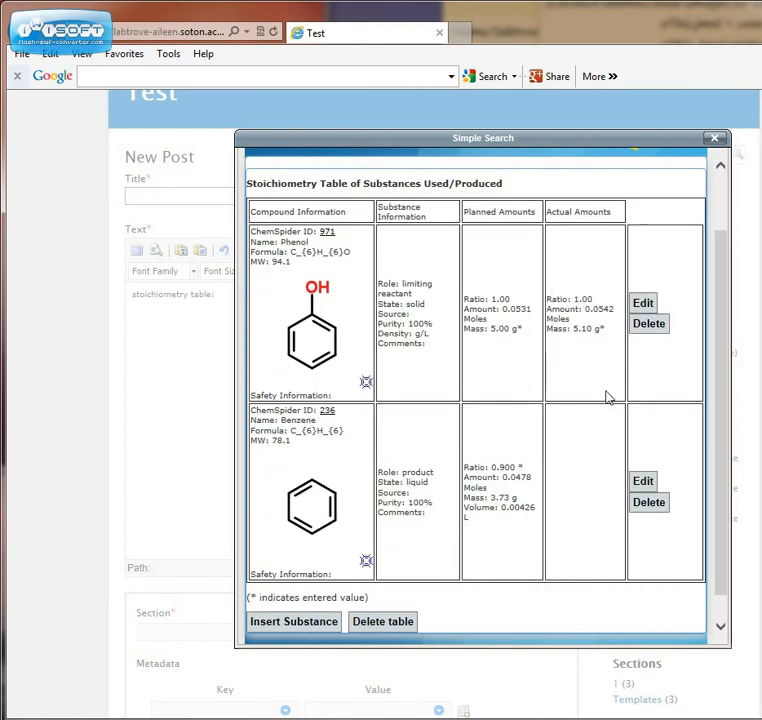
# Open the benzene entry for editing and proceed to its actual amounts, keeping the earlier values.
pyautogui.scroll(-3, 614, 410)
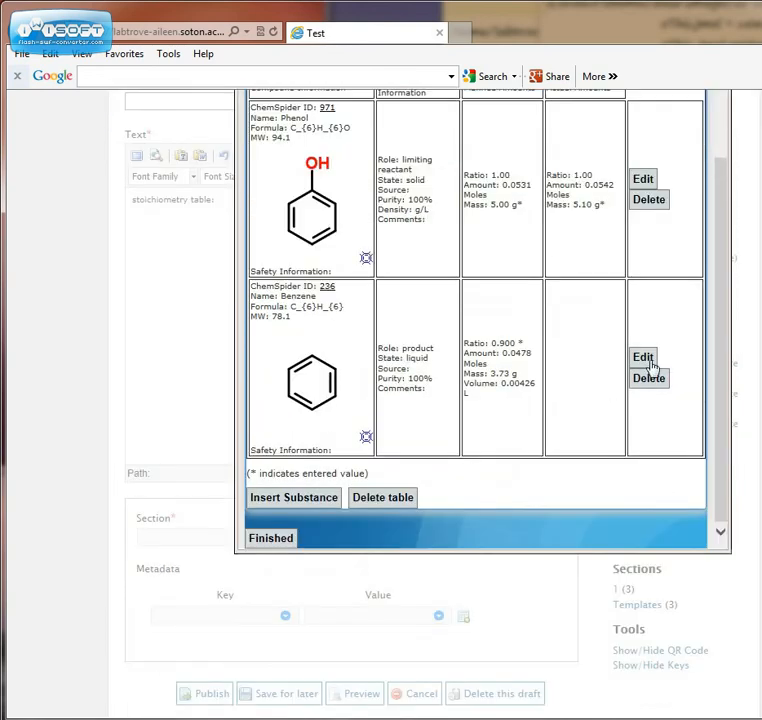
pyautogui.click(646, 362)
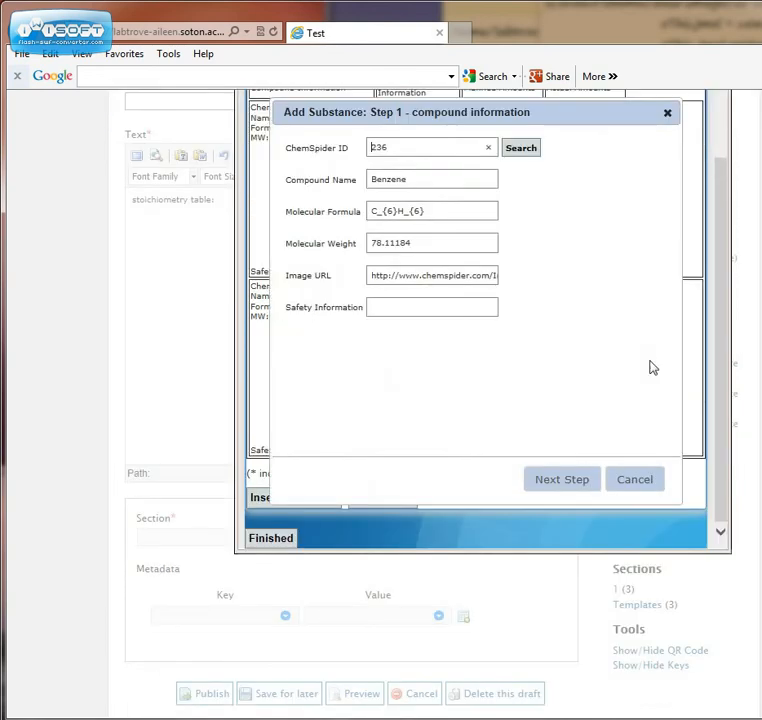
pyautogui.click(588, 481)
pyautogui.click(589, 481)
pyautogui.click(588, 481)
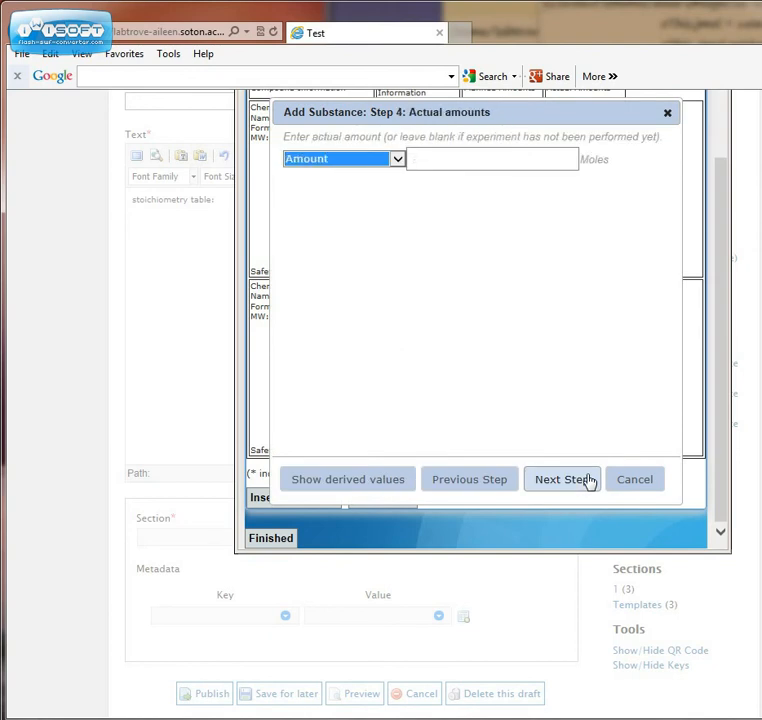
# Set the benzene's actual volume to 4 mL (0.004 L) and finish editing it, leaving the comments blank.
pyautogui.click(401, 164)
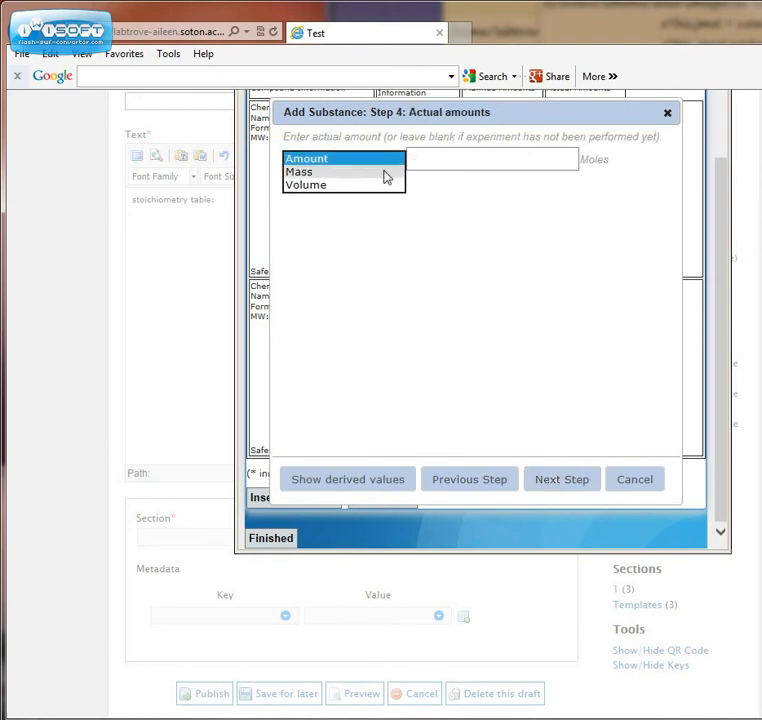
pyautogui.click(383, 187)
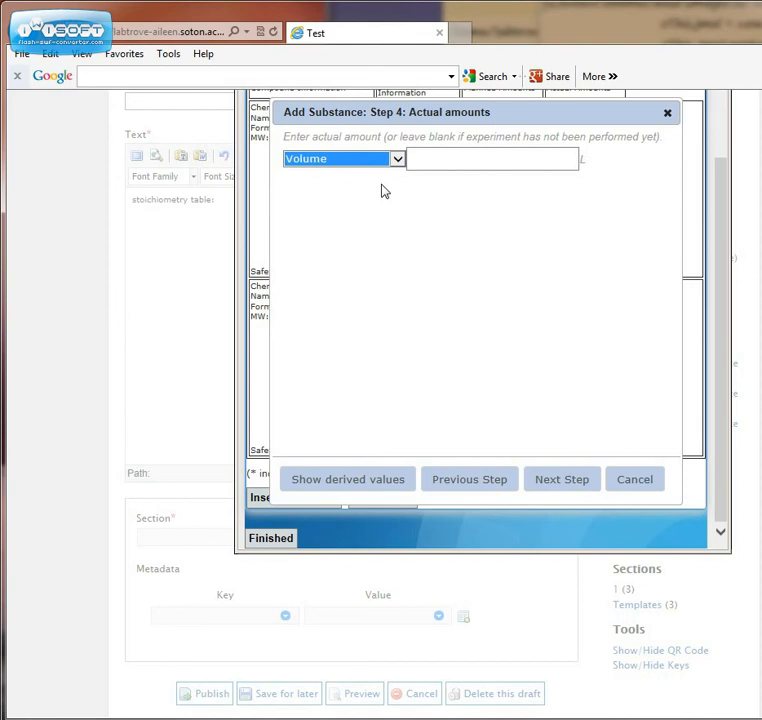
pyautogui.click(435, 162)
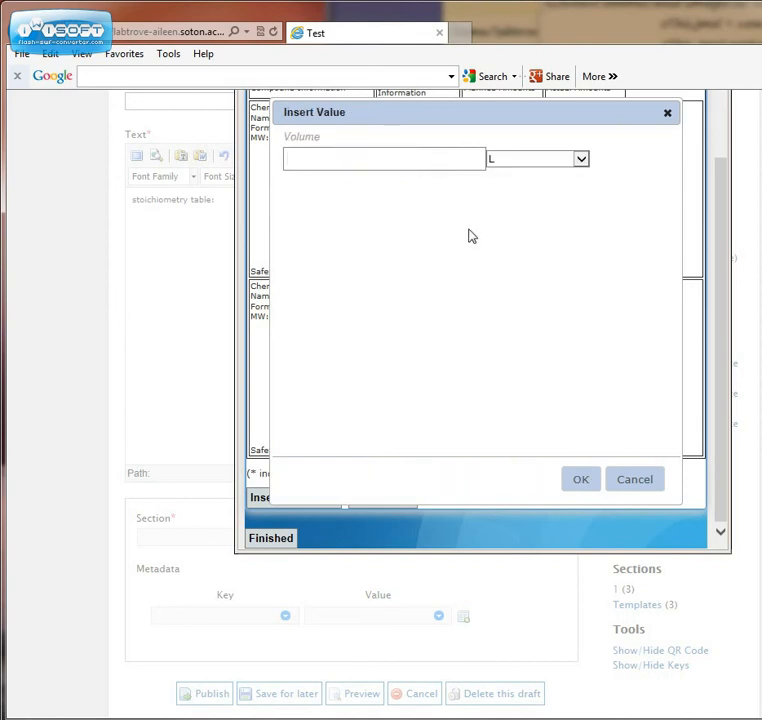
pyautogui.click(556, 163)
pyautogui.click(545, 171)
pyautogui.click(425, 168)
pyautogui.write('4')
pyautogui.click(580, 481)
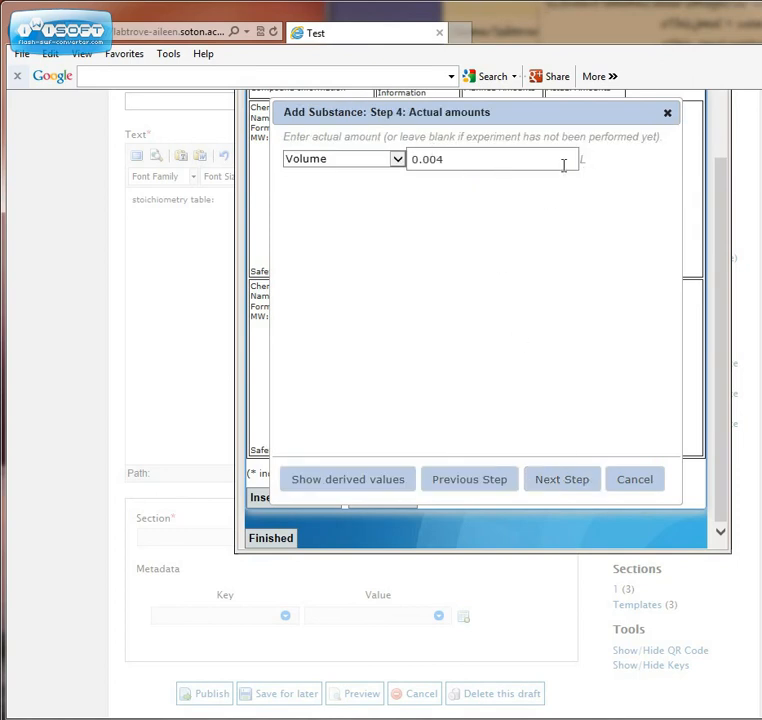
pyautogui.click(535, 480)
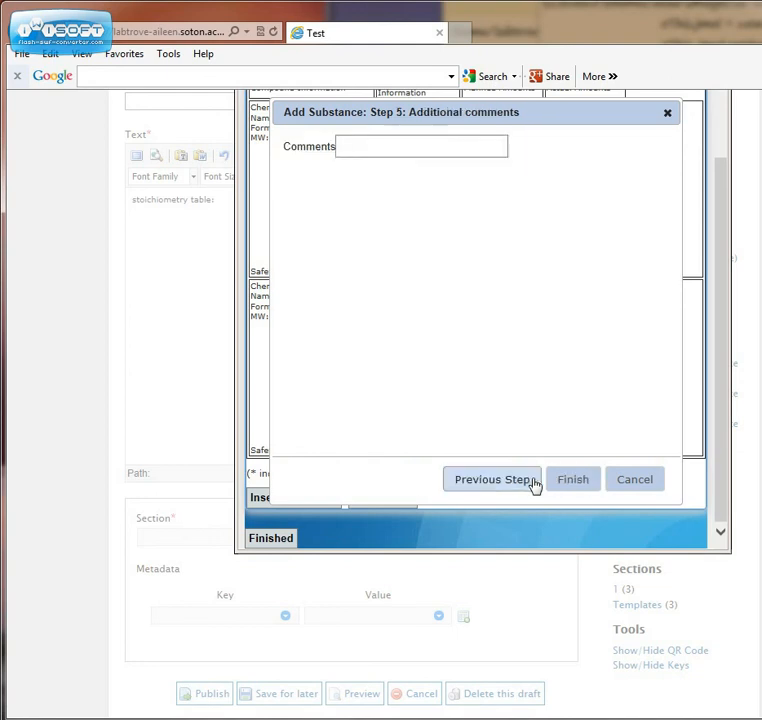
pyautogui.click(572, 482)
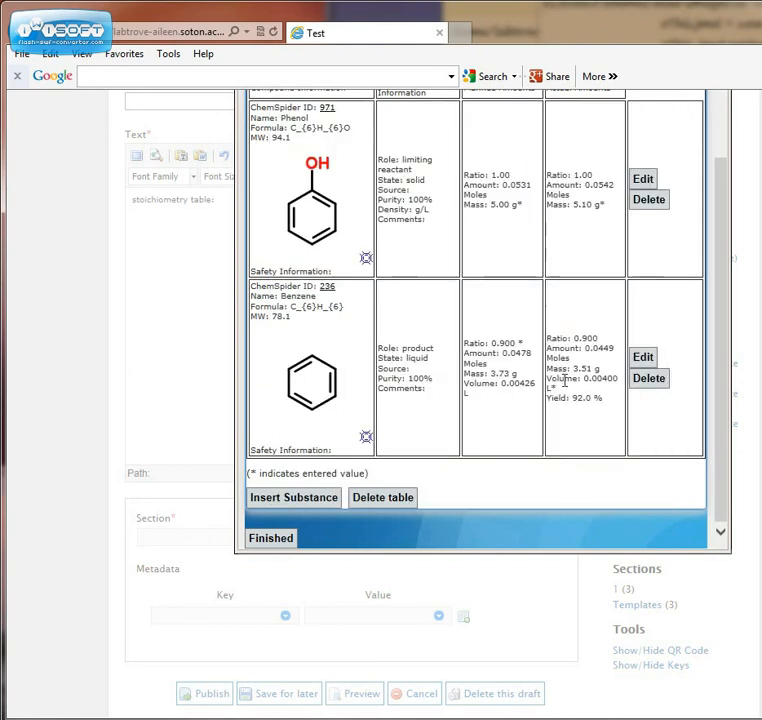
# Examine the benzene's yield against the actual molar amounts of phenol and benzene.
pyautogui.moveTo(573, 399); pyautogui.dragTo(590, 400)
pyautogui.click(590, 400)
pyautogui.moveTo(586, 185); pyautogui.dragTo(572, 196)
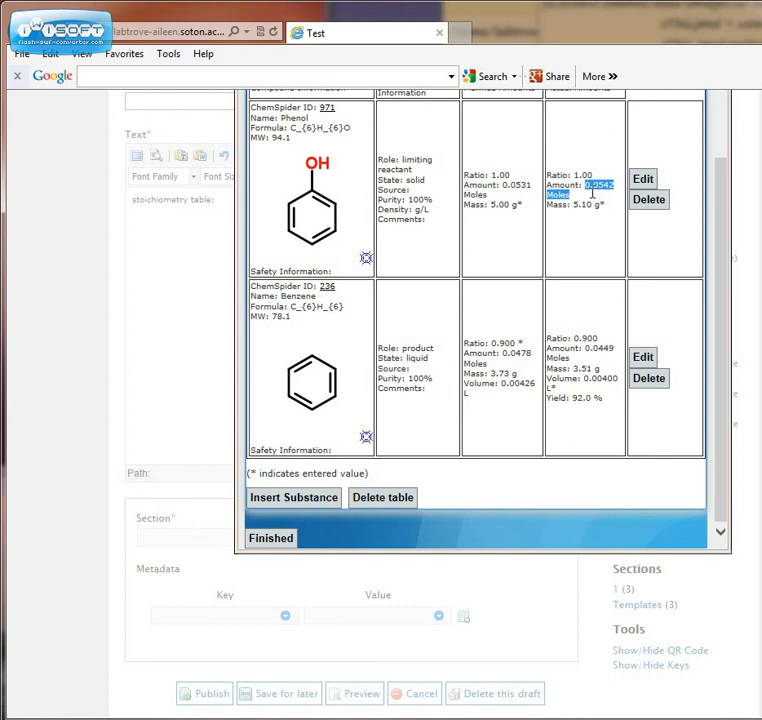
pyautogui.click(583, 393)
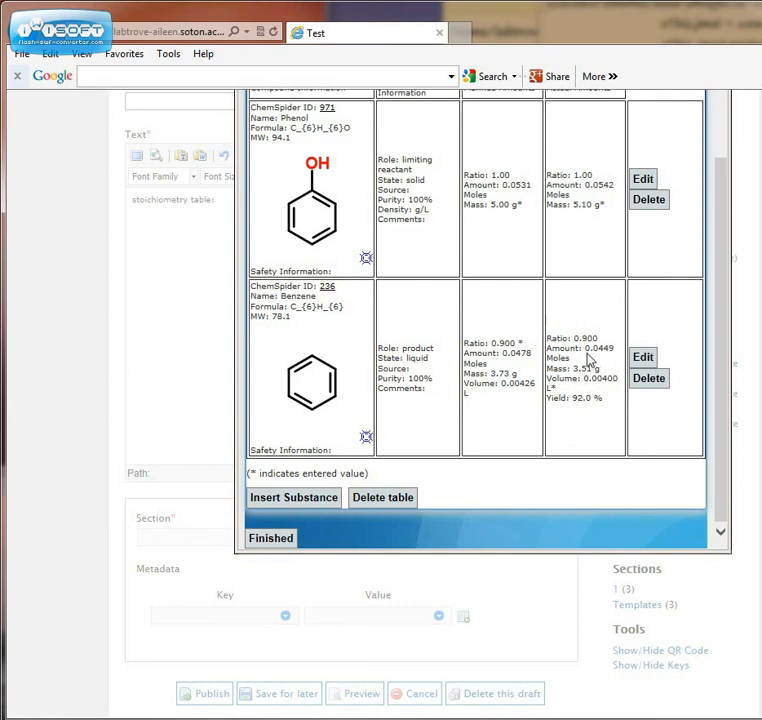
pyautogui.moveTo(592, 350); pyautogui.dragTo(570, 358)
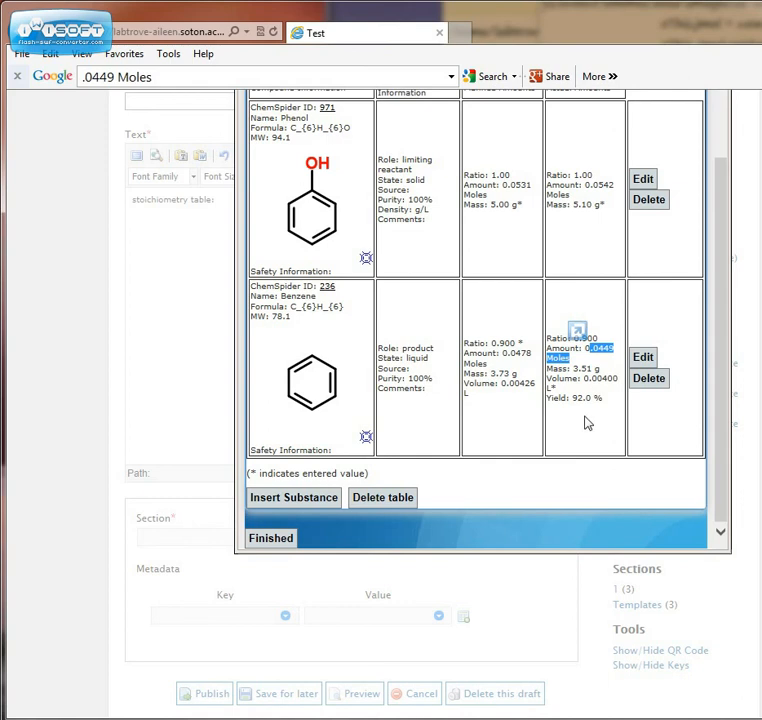
pyautogui.click(590, 399)
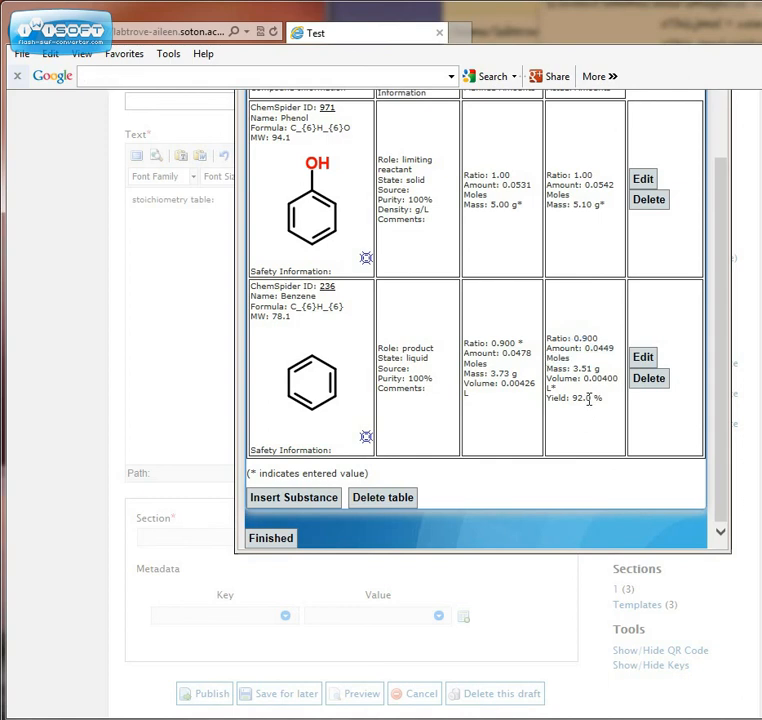
# Finish the stoichiometry table to insert it into the post text, and review the inserted table.
pyautogui.click(270, 541)
pyautogui.scroll(-1, 315, 448)
pyautogui.scroll(10, 313, 450)
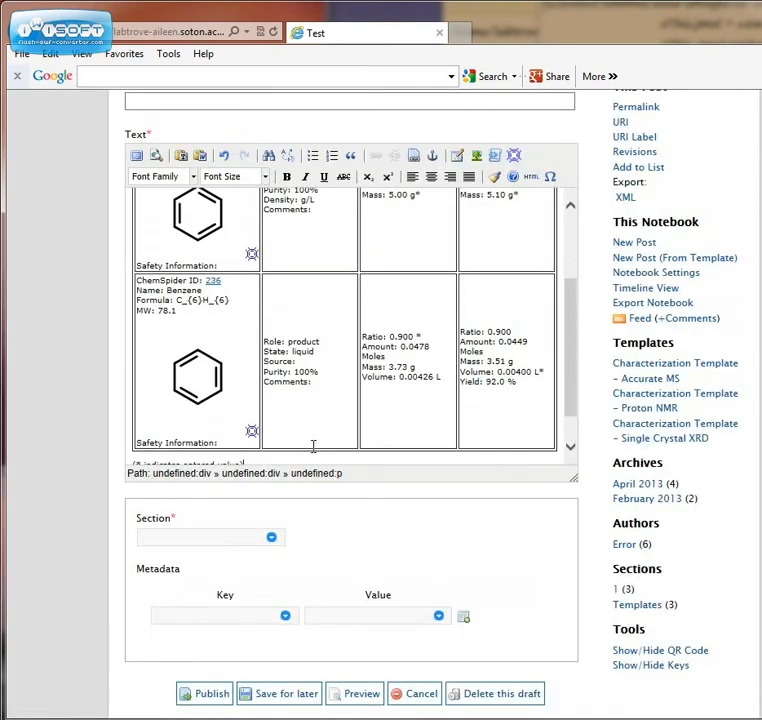
pyautogui.scroll(-8, 313, 447)
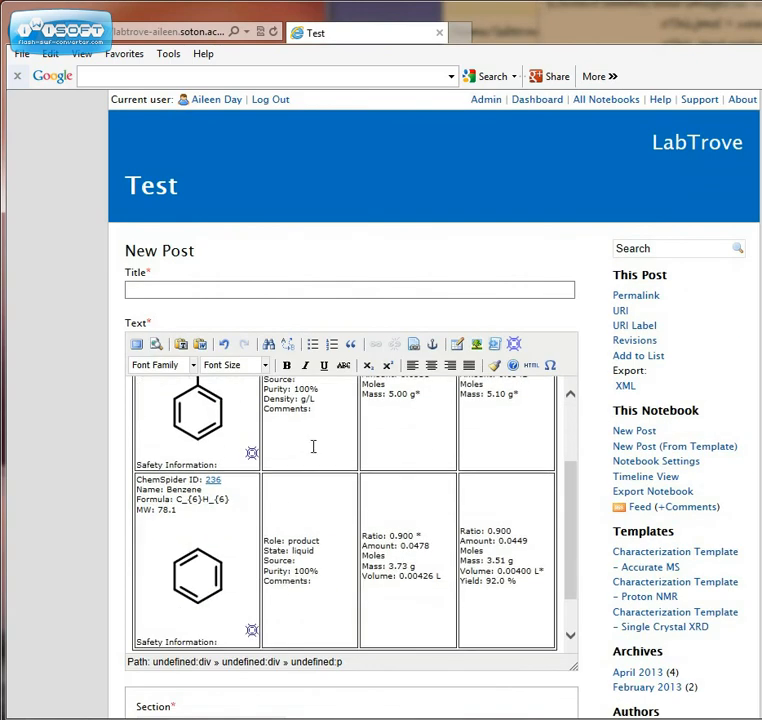